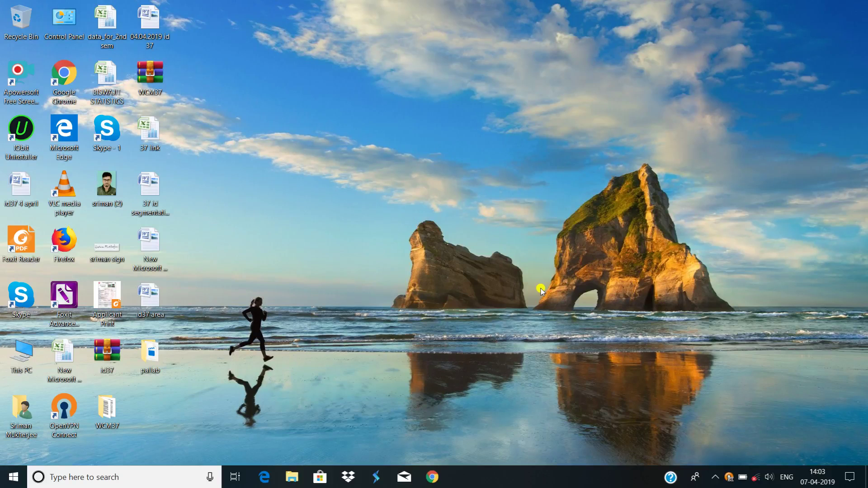
- Refresh the desktop and open the ENVI folder on the HP V150W(PJ (F:) drive
{"action": "right_click", "coordinate": [389, 163]}
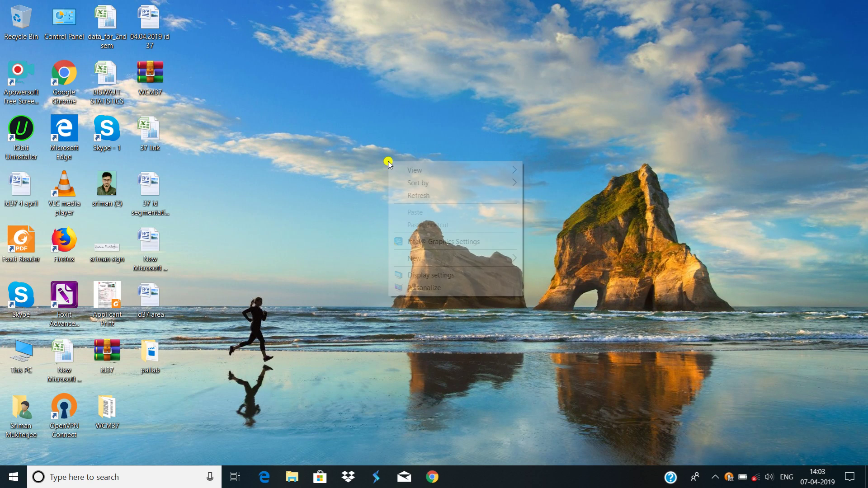
{"action": "left_click", "coordinate": [413, 195]}
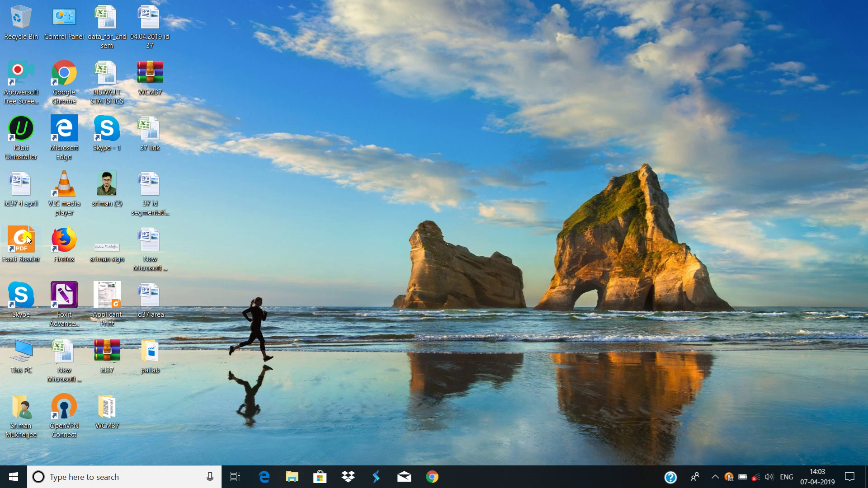
{"action": "left_click", "coordinate": [25, 364]}
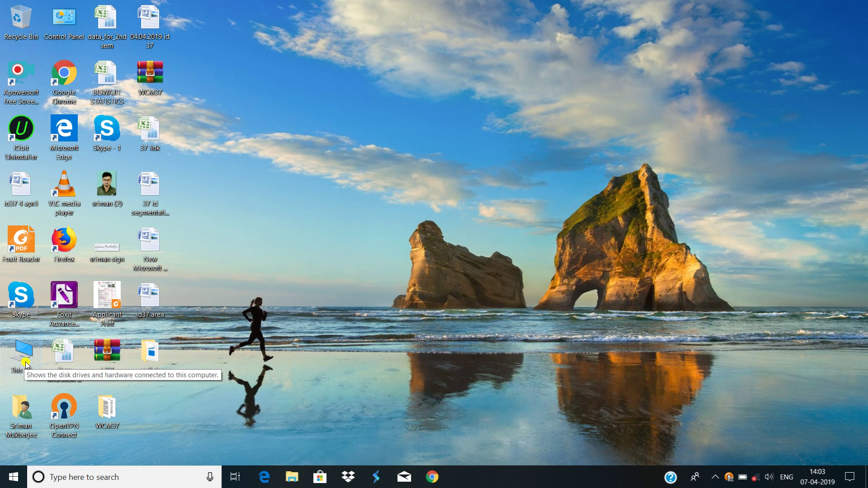
{"action": "double_click", "coordinate": [24, 355]}
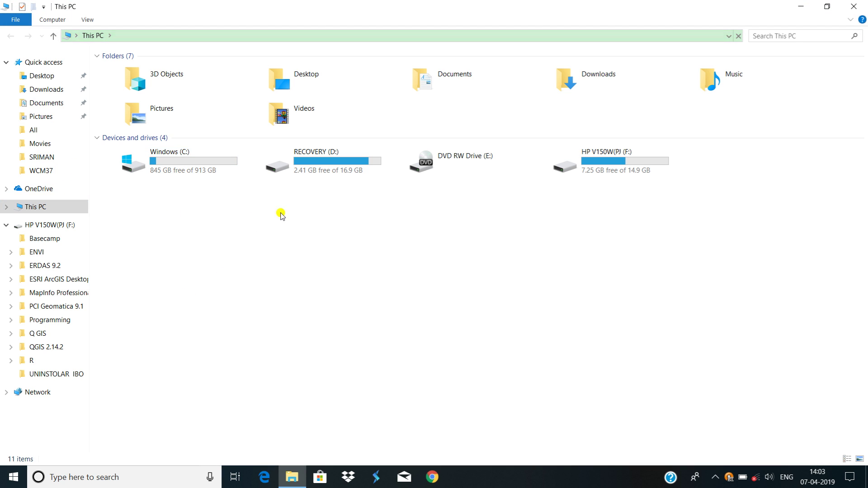
{"action": "double_click", "coordinate": [620, 158]}
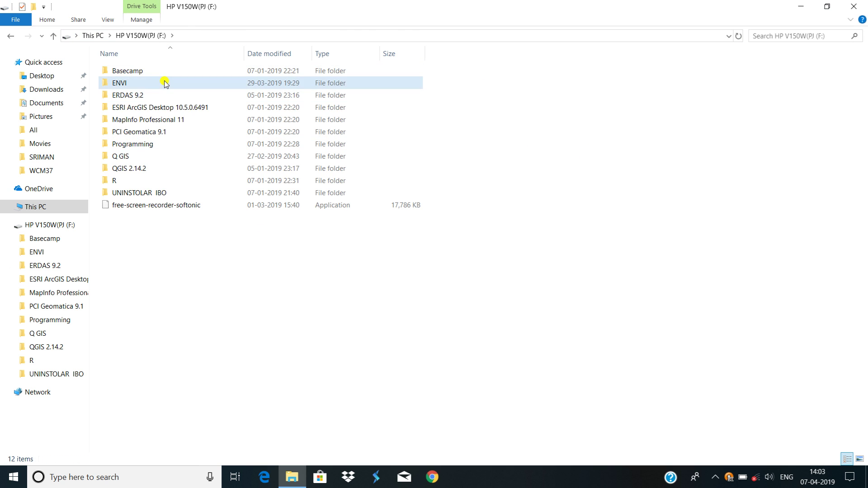
{"action": "double_click", "coordinate": [166, 82]}
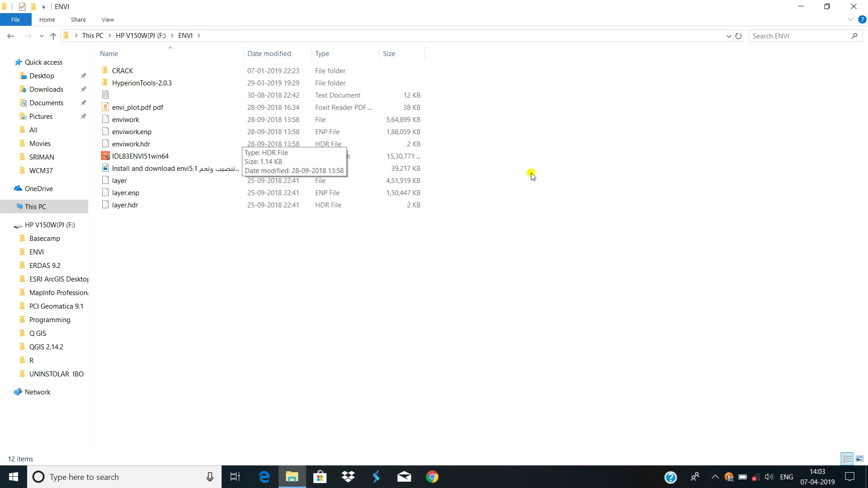
- Refresh the ENVI folder and run the IDL83ENVI51win64 installer as administrator
{"action": "right_click", "coordinate": [556, 114]}
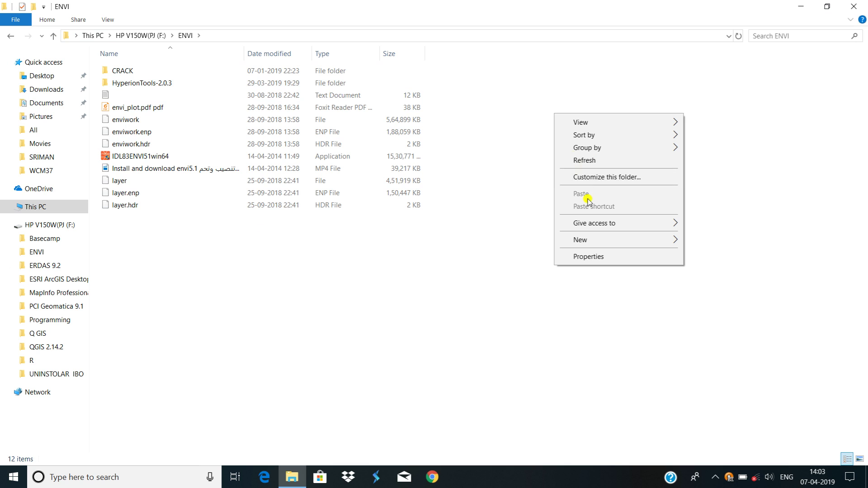
{"action": "left_click", "coordinate": [584, 160]}
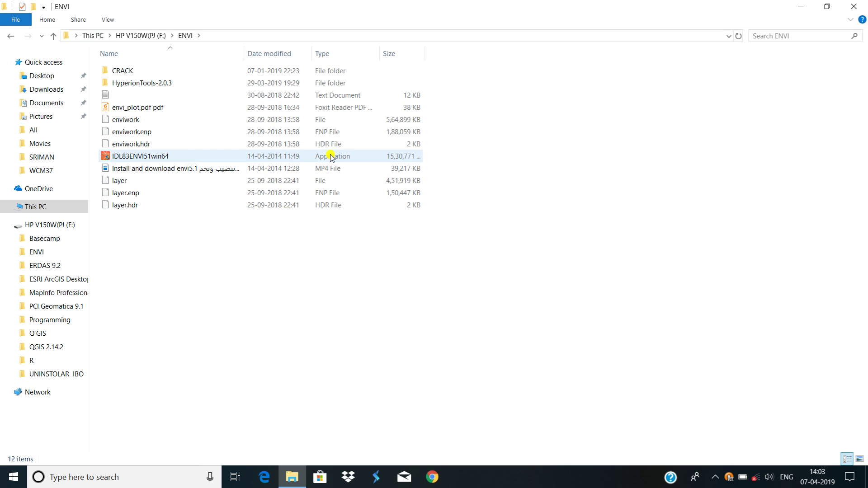
{"action": "double_click", "coordinate": [291, 158]}
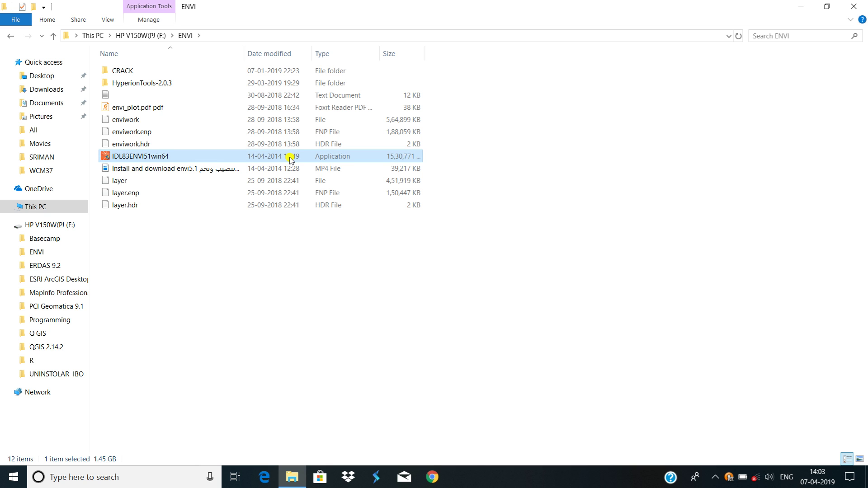
{"action": "right_click", "coordinate": [290, 157]}
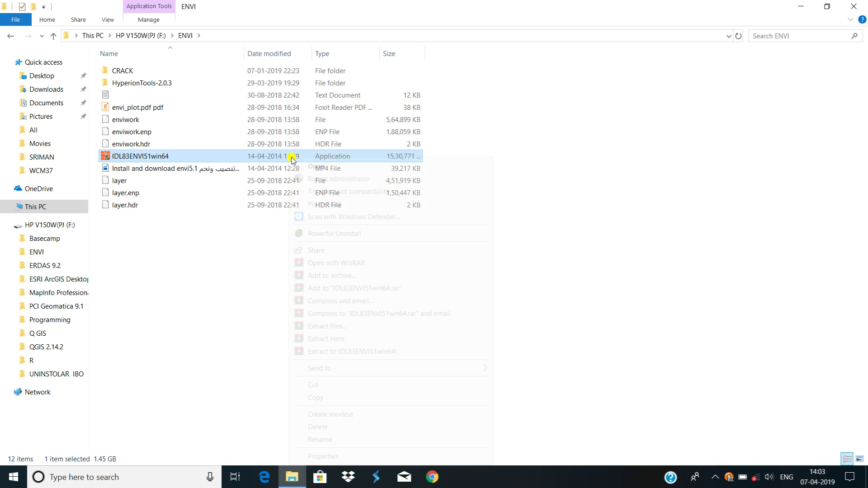
{"action": "left_click", "coordinate": [325, 180]}
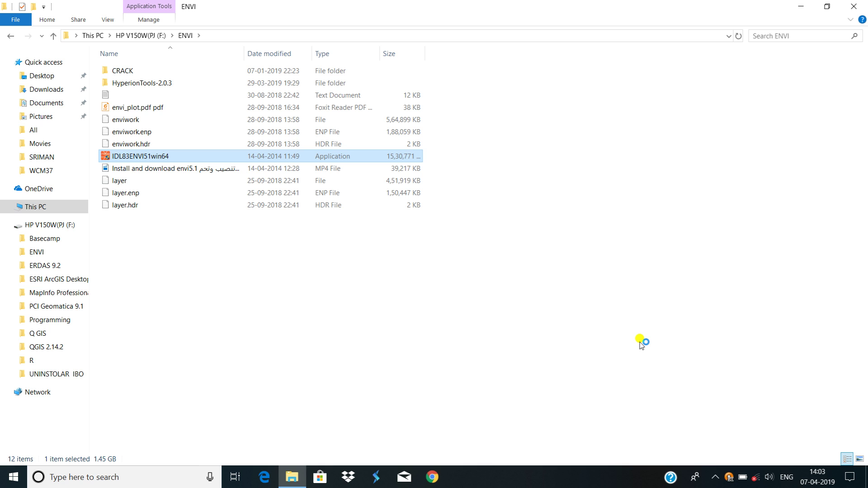
{"action": "left_click", "coordinate": [714, 478]}
{"action": "right_click", "coordinate": [693, 452]}
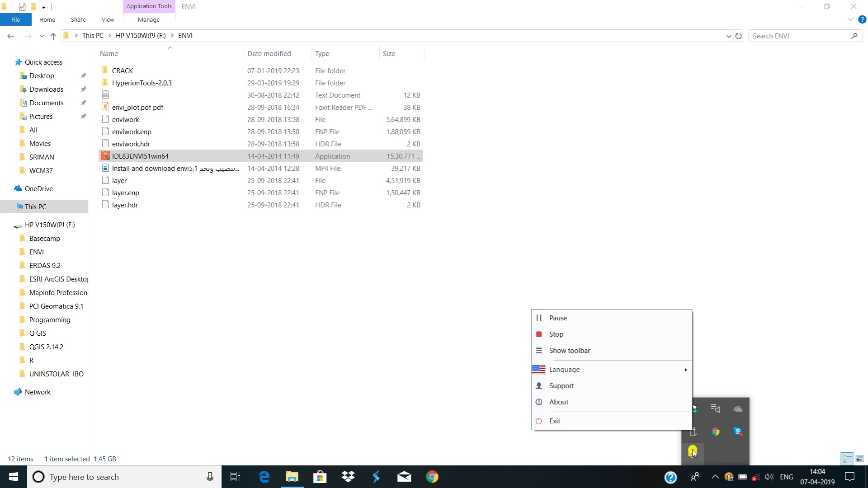
{"action": "left_click", "coordinate": [606, 322]}
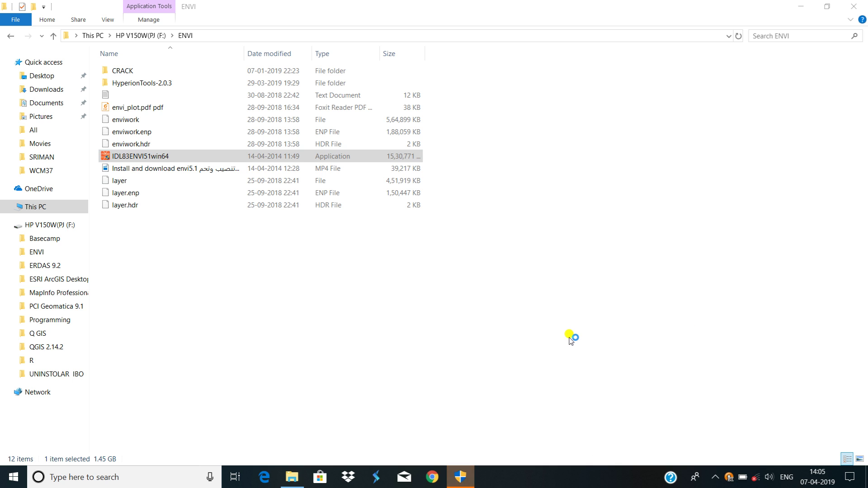
- Bring up the pending administrator request and agree to continue with the IDL 8.3 and ENVI 5.1 installer
{"action": "left_click", "coordinate": [466, 478]}
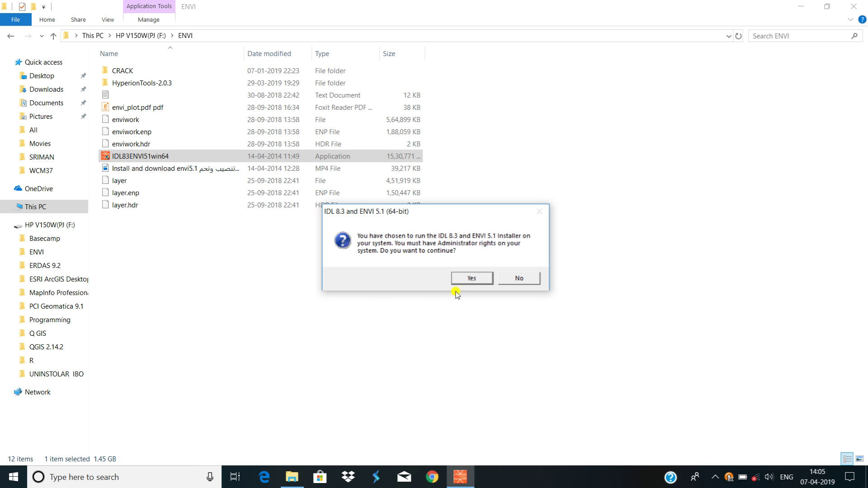
{"action": "left_click", "coordinate": [471, 280]}
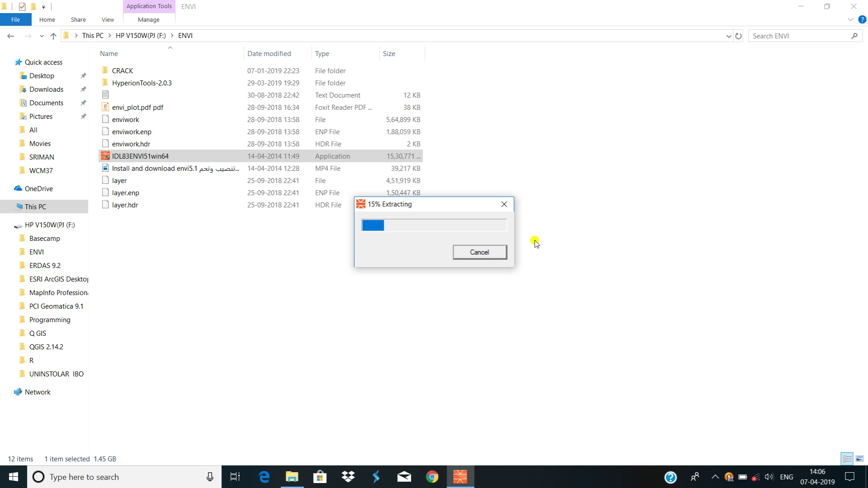
{"action": "left_click", "coordinate": [715, 477]}
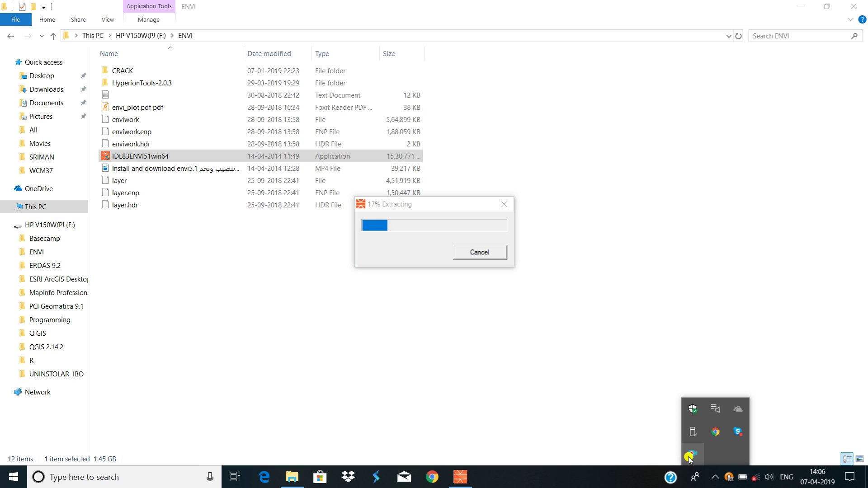
{"action": "right_click", "coordinate": [689, 458]}
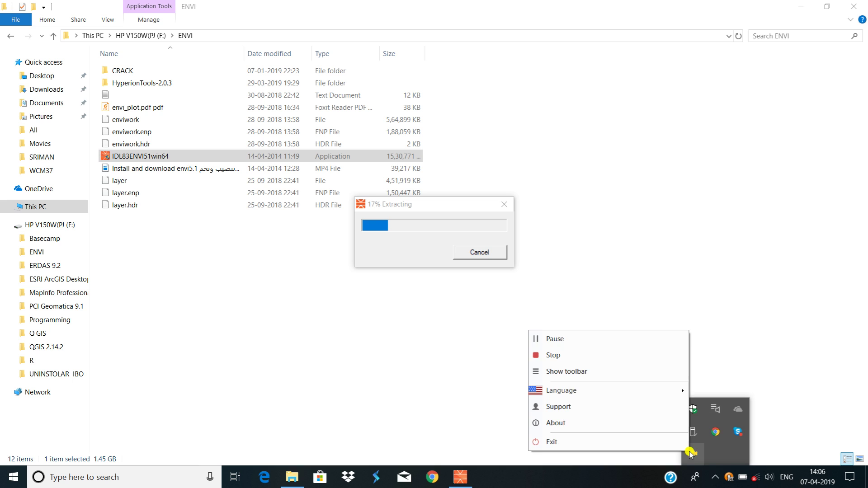
{"action": "left_click", "coordinate": [549, 339]}
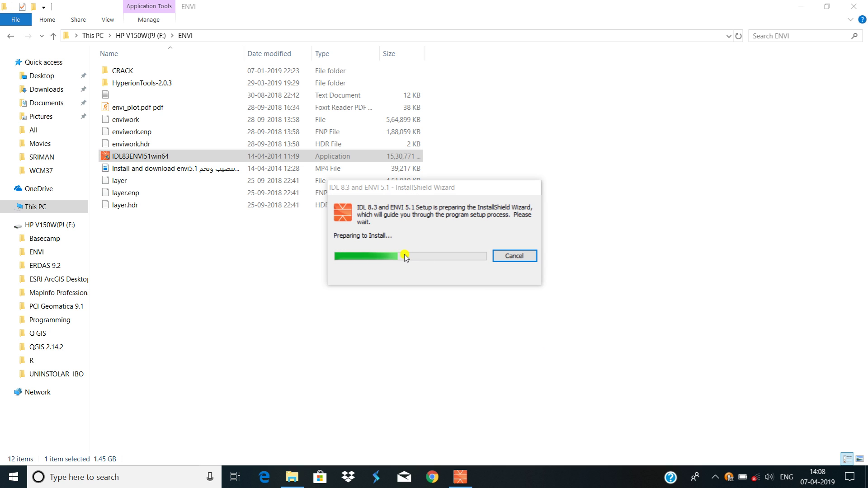
{"action": "left_click_drag", "start_coordinate": [429, 189], "coordinate": [571, 143]}
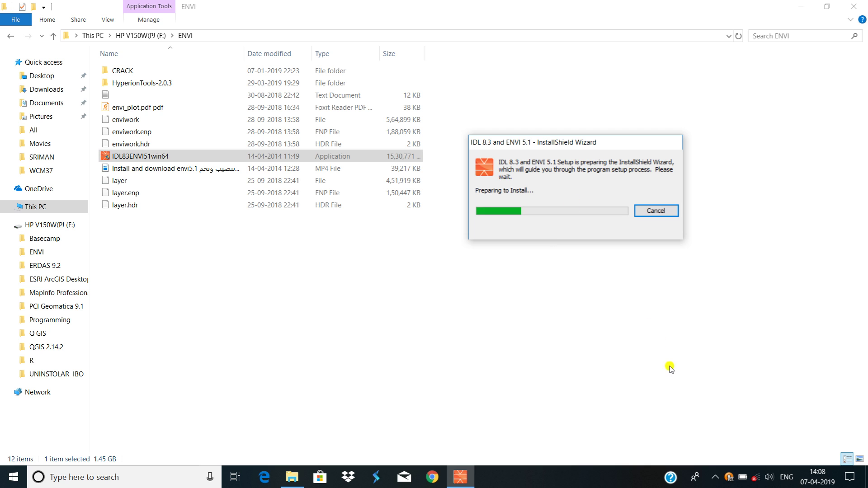
{"action": "right_click", "coordinate": [713, 476]}
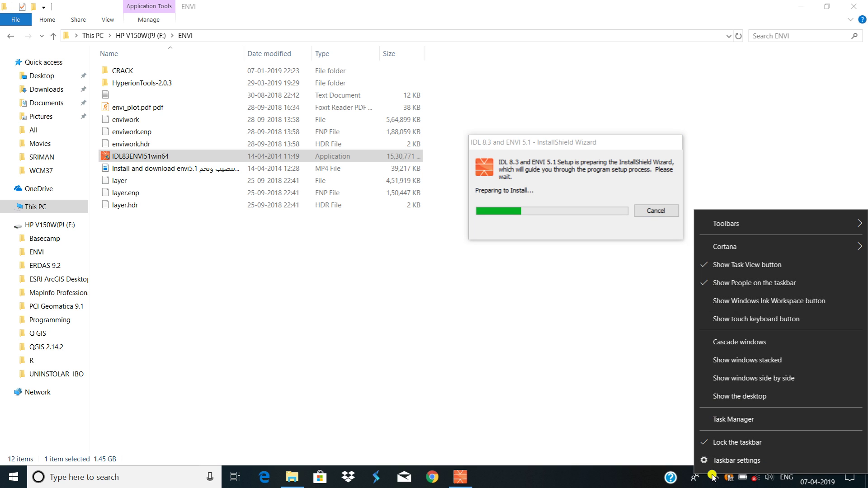
{"action": "left_click", "coordinate": [674, 445]}
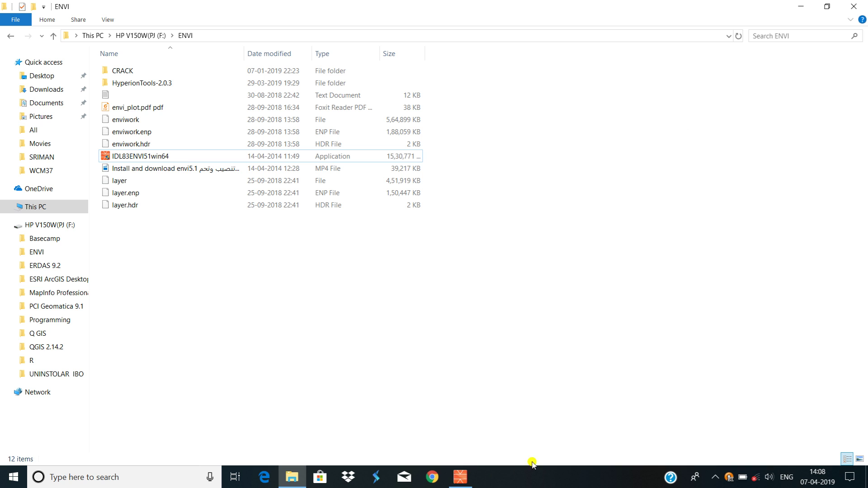
{"action": "left_click", "coordinate": [466, 475]}
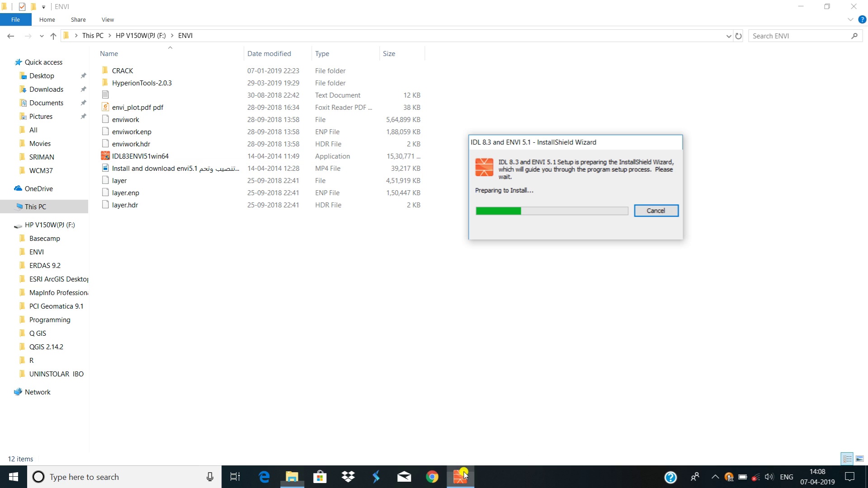
{"action": "left_click", "coordinate": [692, 473]}
{"action": "right_click", "coordinate": [696, 459]}
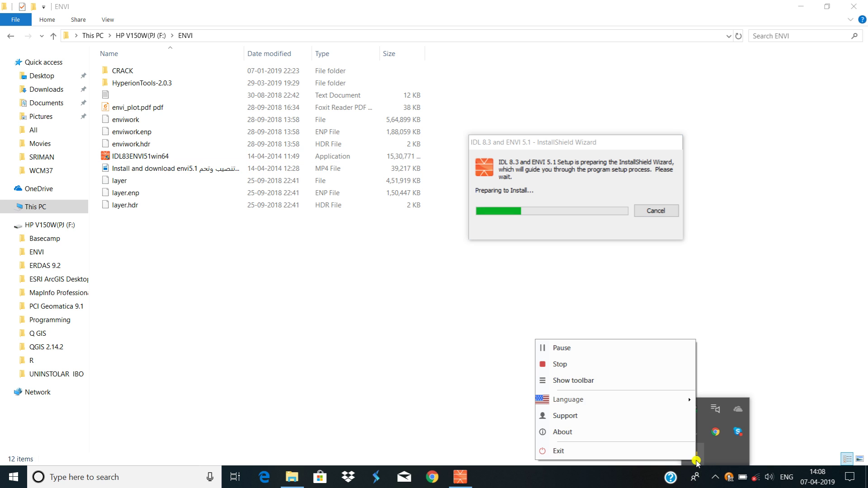
{"action": "left_click", "coordinate": [588, 347]}
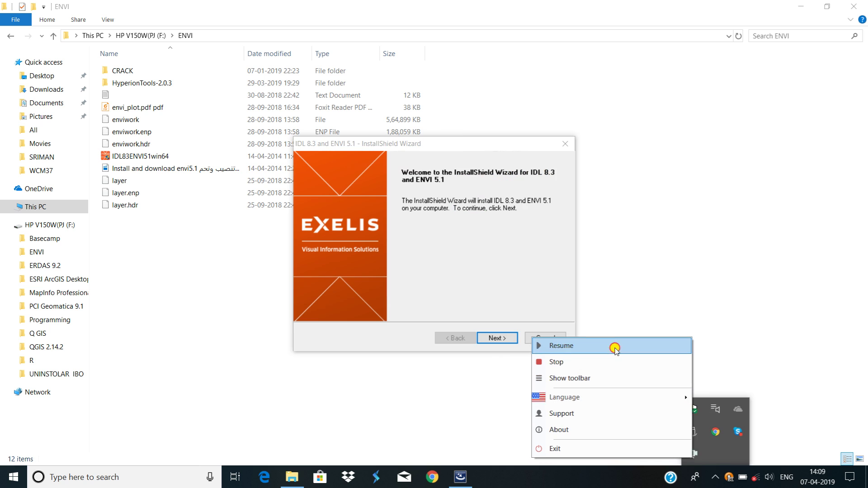
{"action": "left_click", "coordinate": [615, 348]}
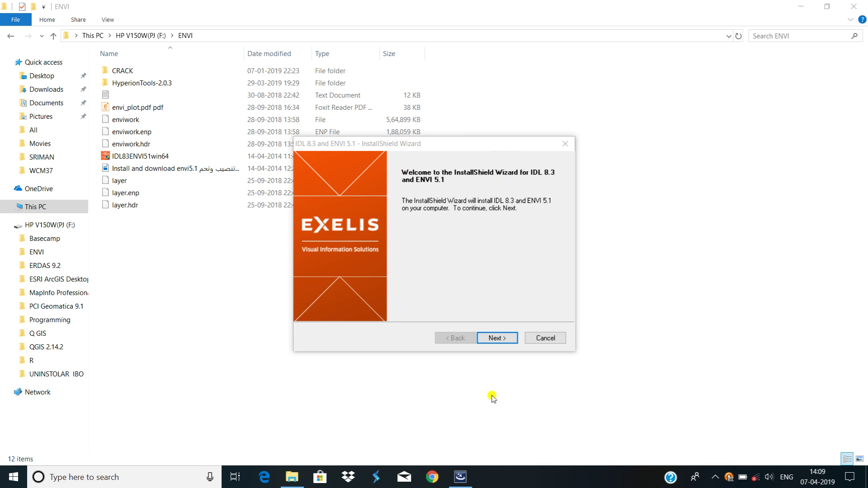
- Proceed past the setup wizard's welcome page, accept the license agreement terms and continue to the destination choice
{"action": "left_click", "coordinate": [499, 338]}
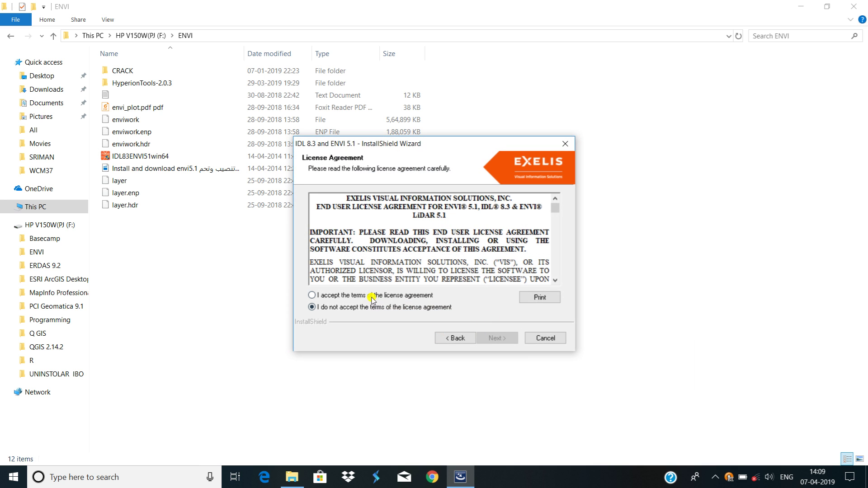
{"action": "left_click", "coordinate": [381, 296]}
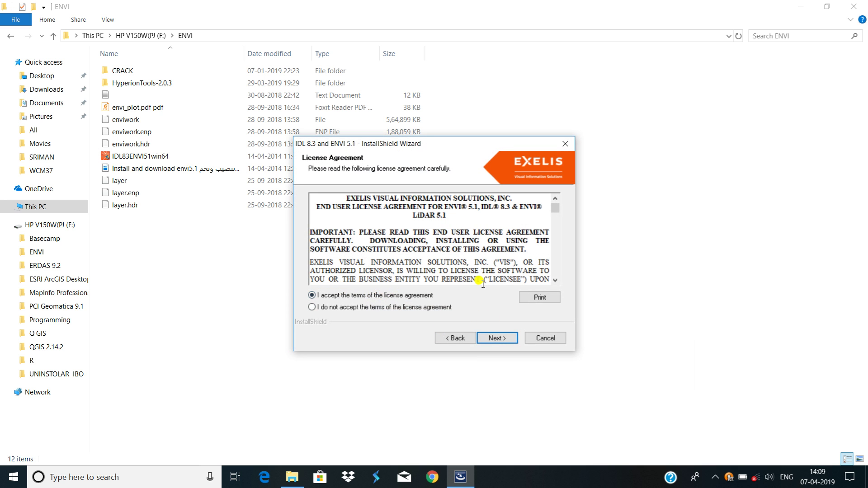
{"action": "left_click", "coordinate": [555, 280]}
{"action": "scroll", "coordinate": [554, 281], "scroll_direction": "down", "scroll_amount": 12}
{"action": "scroll", "coordinate": [456, 266], "scroll_direction": "down", "scroll_amount": 4}
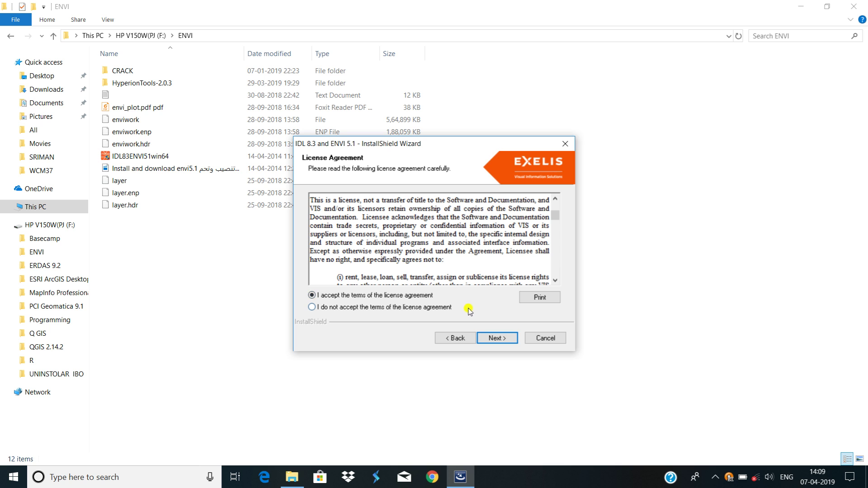
{"action": "left_click", "coordinate": [502, 339]}
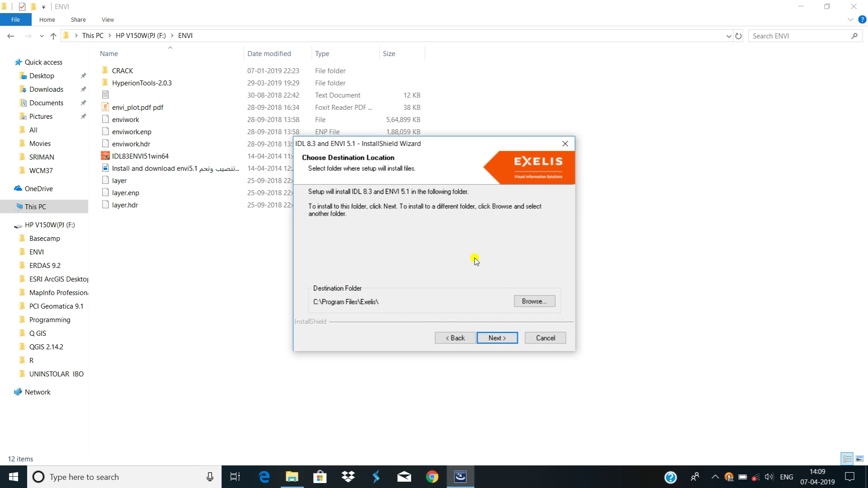
- Install to C:\Program Files\Exelis\ with IDL, ENVI and ENVI LiDAR selected and all optional shortcuts kept
{"action": "left_click", "coordinate": [506, 337]}
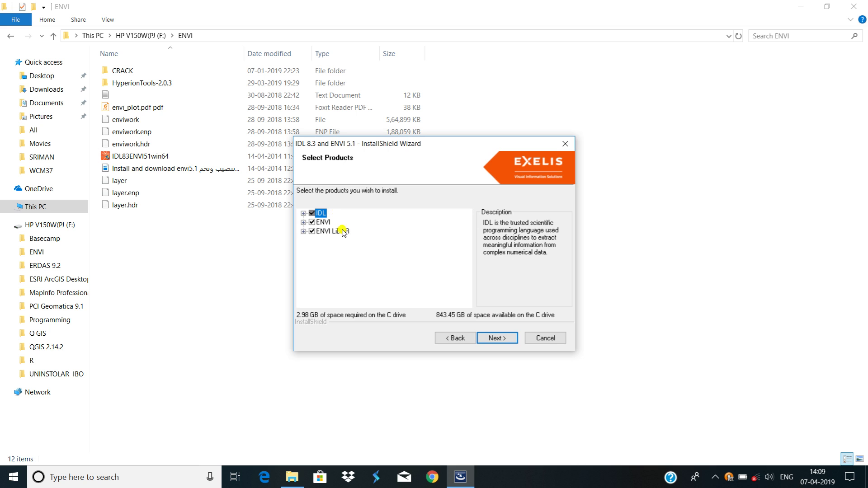
{"action": "left_click", "coordinate": [499, 337]}
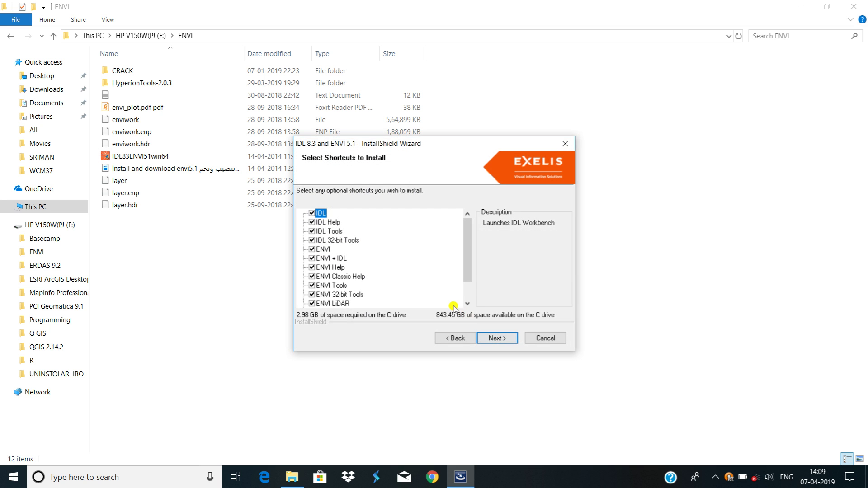
{"action": "scroll", "coordinate": [407, 240], "scroll_direction": "down", "scroll_amount": 1}
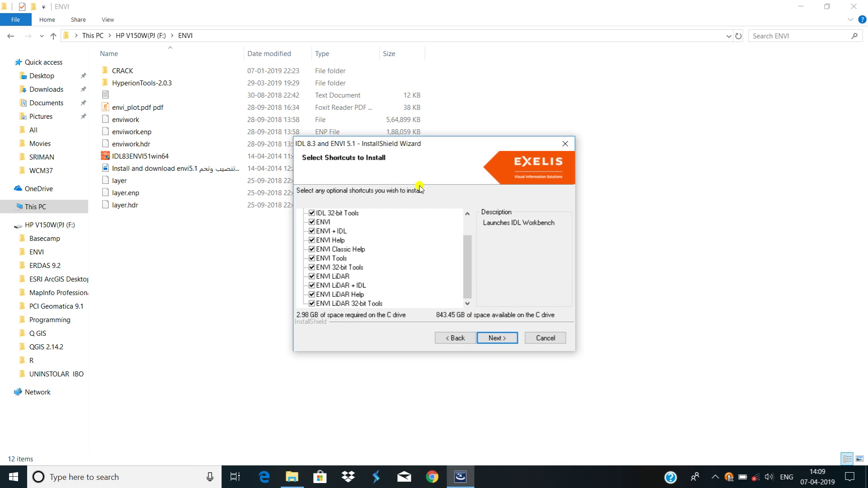
{"action": "left_click", "coordinate": [499, 339]}
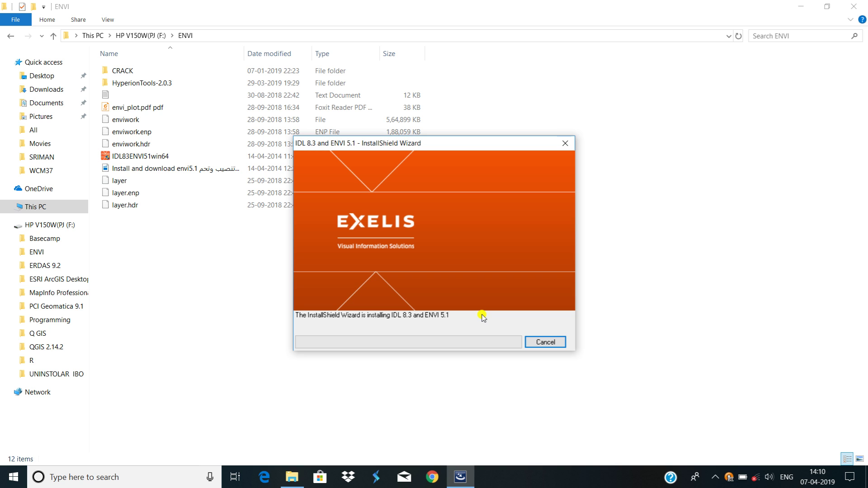
{"action": "left_click", "coordinate": [715, 476]}
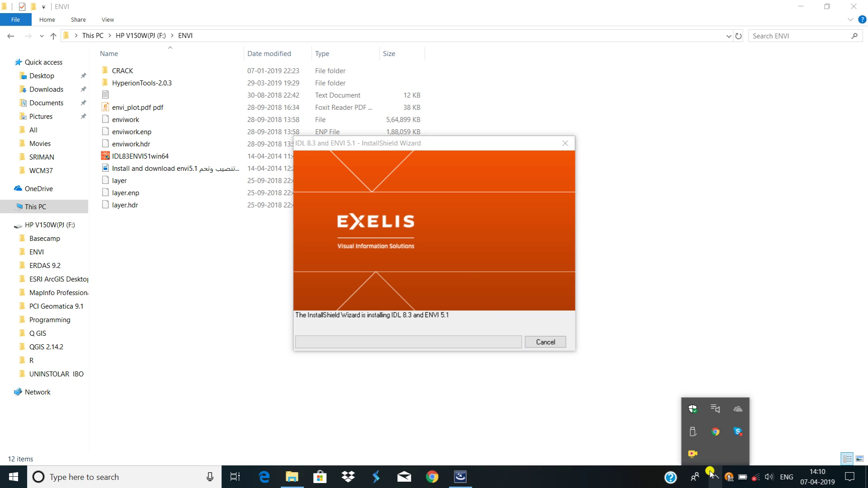
{"action": "right_click", "coordinate": [693, 454]}
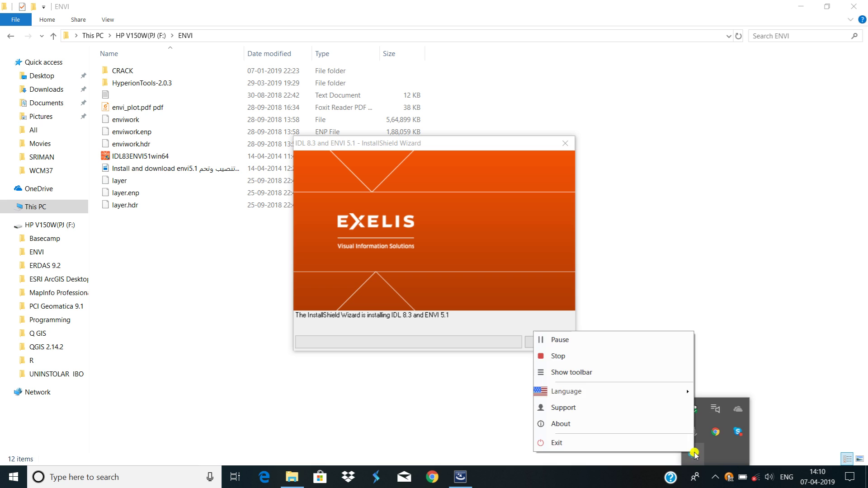
{"action": "left_click", "coordinate": [624, 346]}
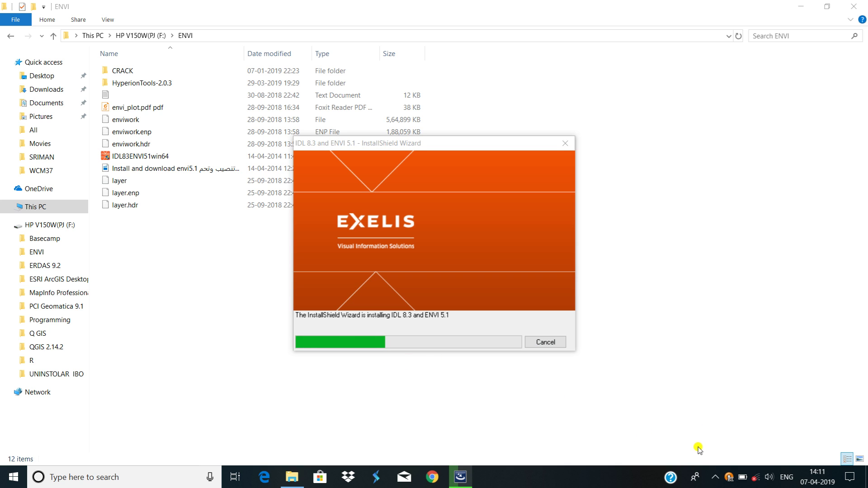
{"action": "left_click", "coordinate": [715, 474]}
{"action": "right_click", "coordinate": [692, 454]}
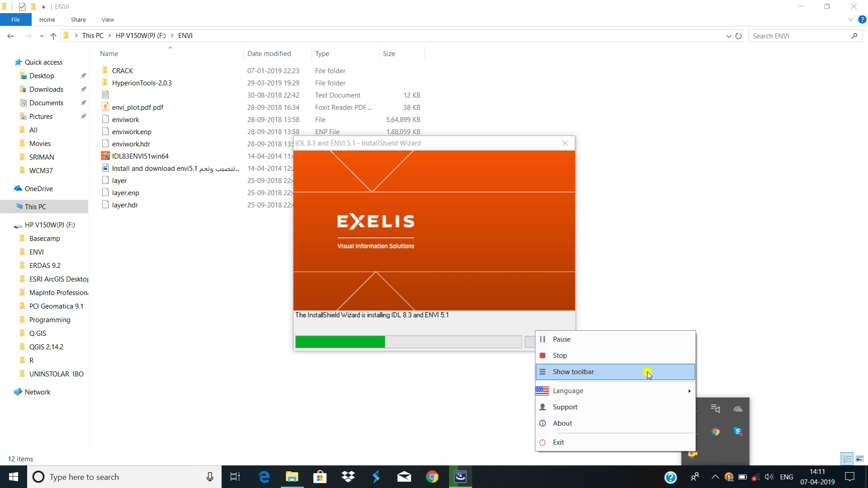
{"action": "left_click", "coordinate": [628, 344]}
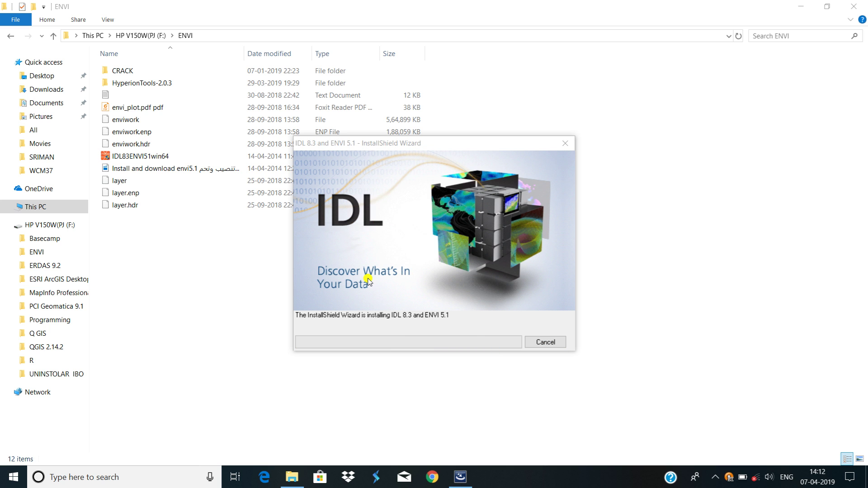
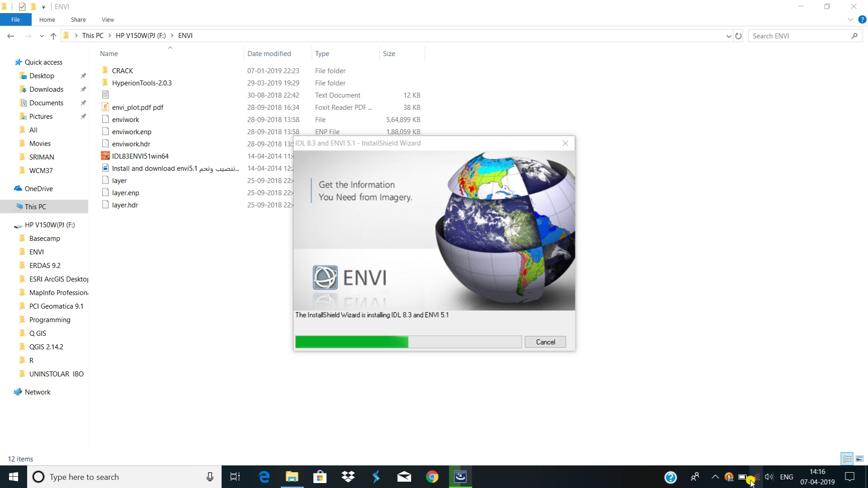
{"action": "left_click", "coordinate": [718, 480]}
{"action": "right_click", "coordinate": [693, 454]}
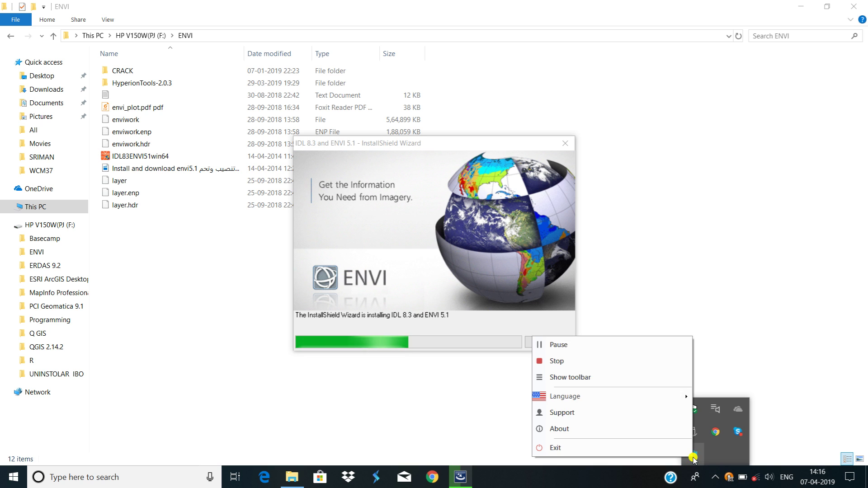
{"action": "left_click", "coordinate": [574, 344]}
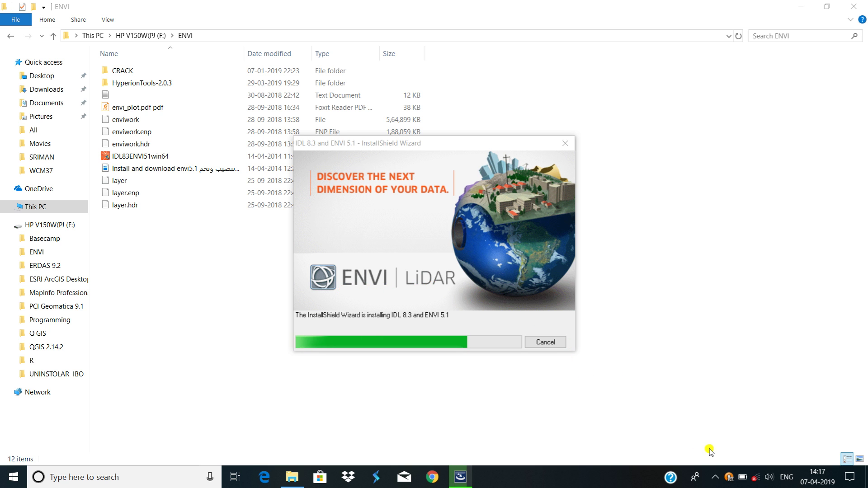
{"action": "left_click", "coordinate": [715, 477]}
{"action": "right_click", "coordinate": [693, 455]}
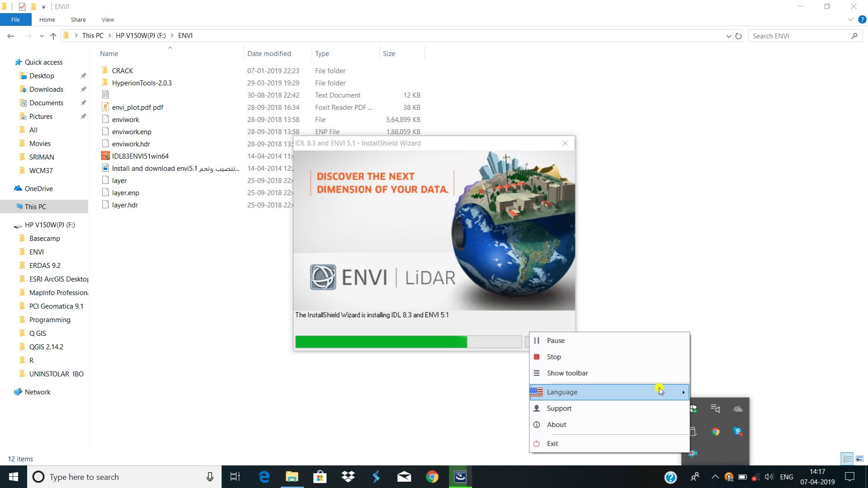
{"action": "left_click", "coordinate": [633, 340]}
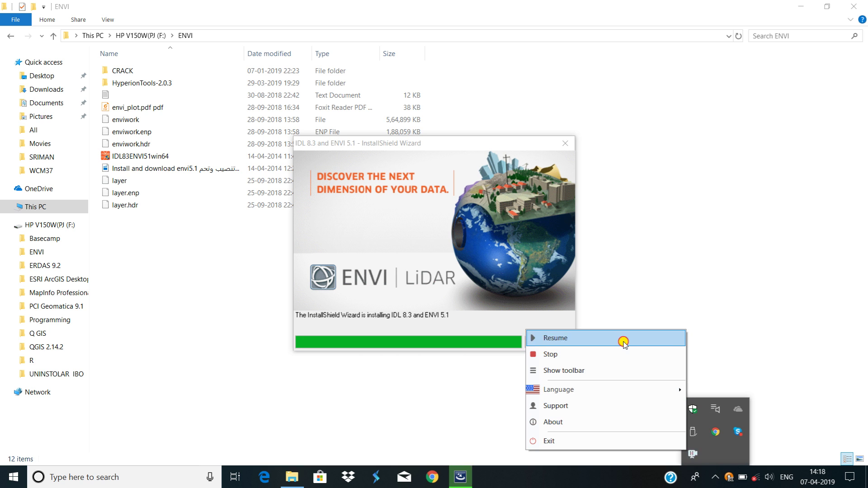
{"action": "left_click", "coordinate": [624, 285]}
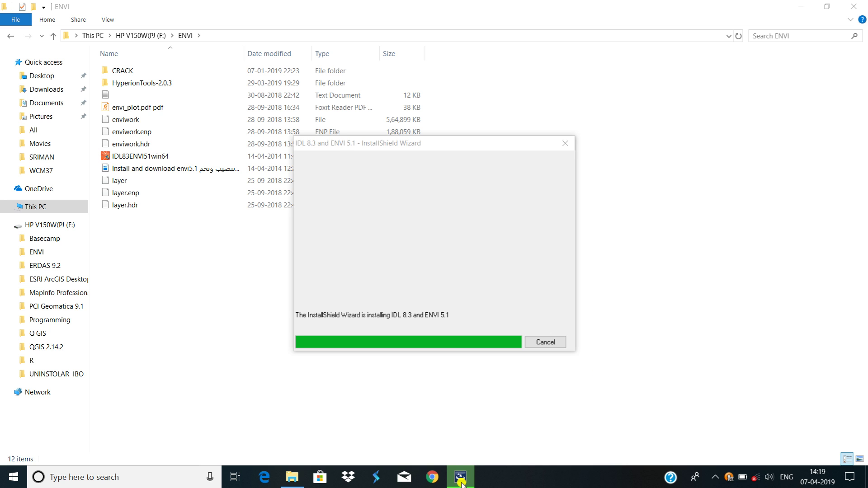
- Decline running the License Wizard application and finish the IDL 8.3 and ENVI 5.1 setup
{"action": "mouse_move", "coordinate": [462, 483]}
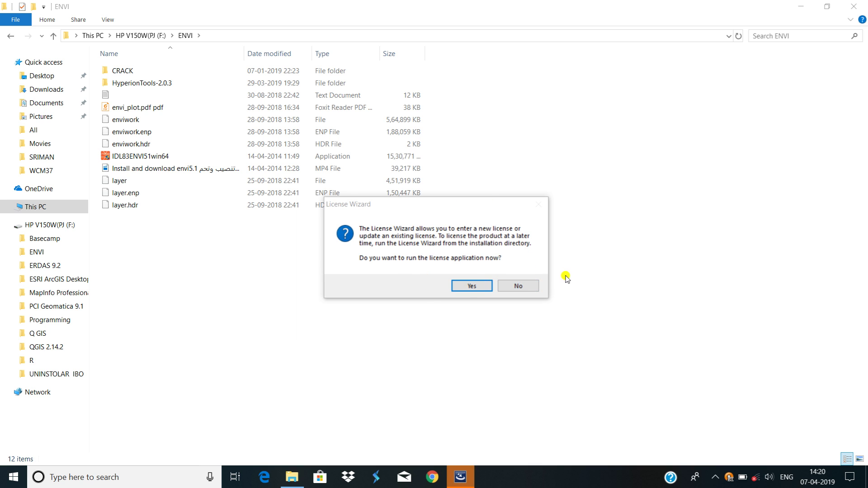
{"action": "left_click", "coordinate": [534, 287]}
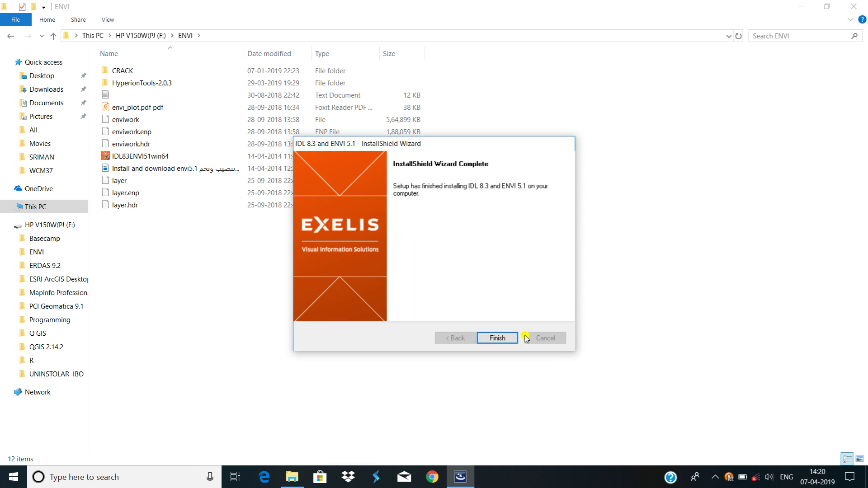
{"action": "left_click", "coordinate": [509, 337]}
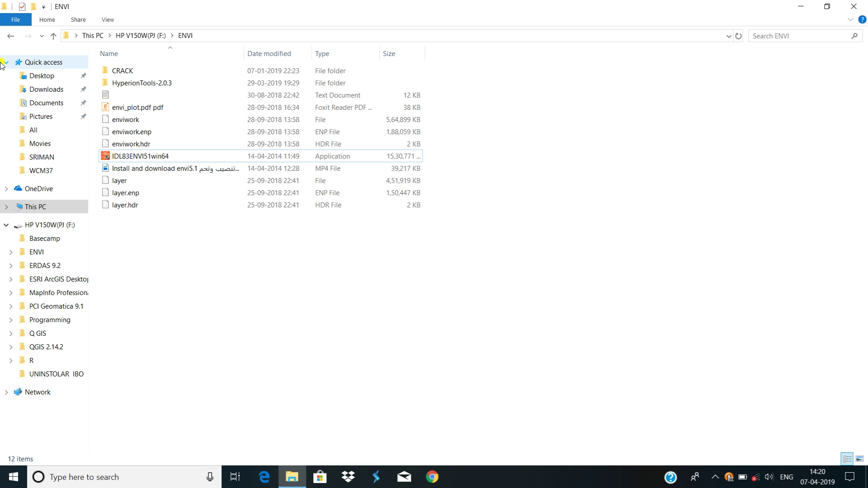
- Open the CRACK\Exelis\IDL83\bin folder inside the ENVI folder on drive F:
{"action": "double_click", "coordinate": [138, 71]}
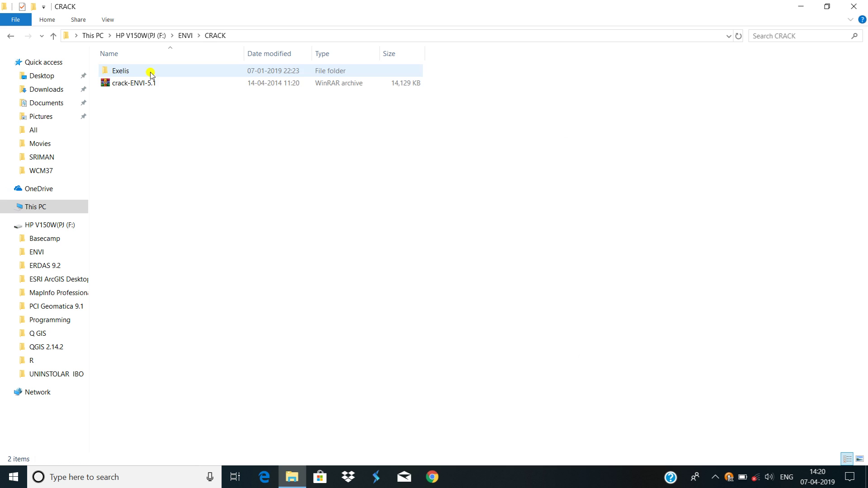
{"action": "double_click", "coordinate": [159, 72]}
{"action": "double_click", "coordinate": [165, 73]}
{"action": "double_click", "coordinate": [145, 71]}
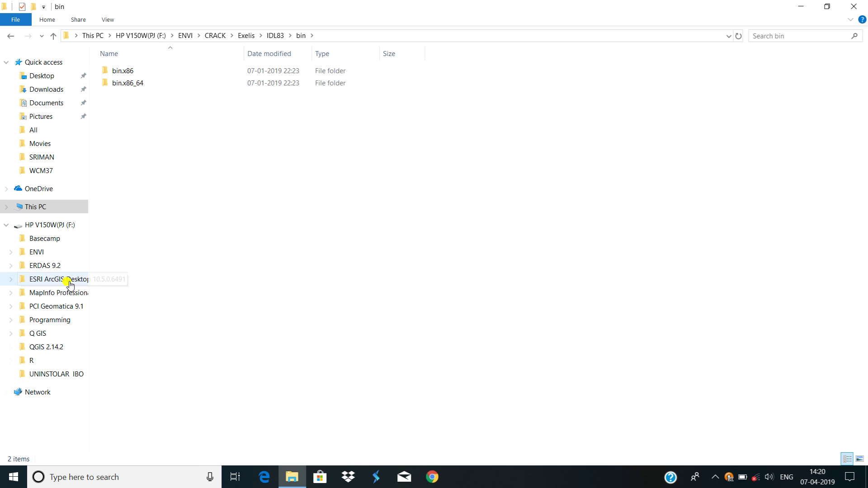
- Open the file location of the recently added ENVI + IDL program
{"action": "left_click", "coordinate": [14, 470]}
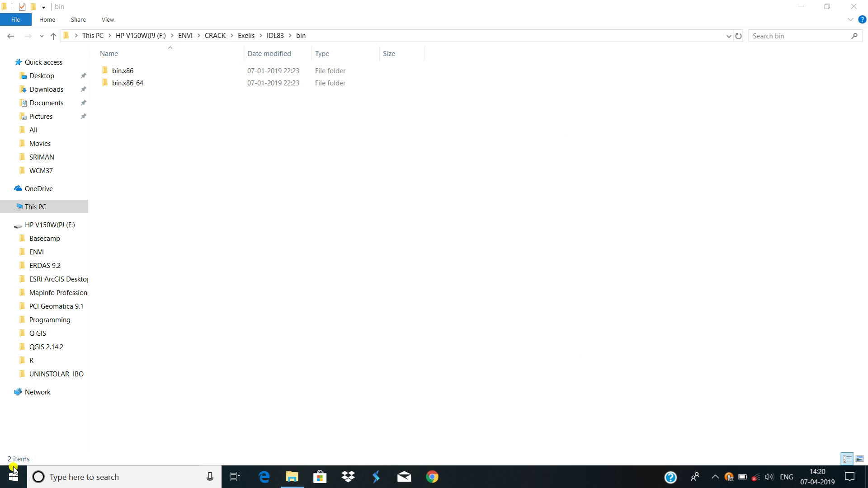
{"action": "left_click", "coordinate": [13, 471]}
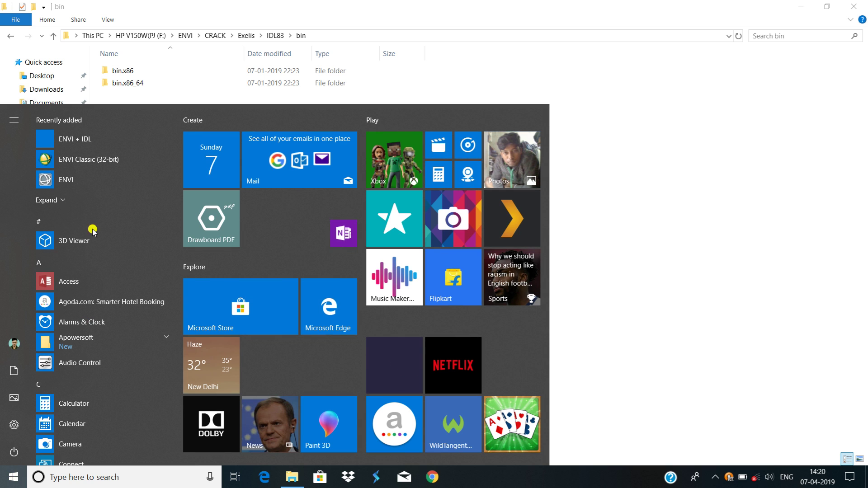
{"action": "right_click", "coordinate": [99, 144]}
{"action": "mouse_move", "coordinate": [196, 175]}
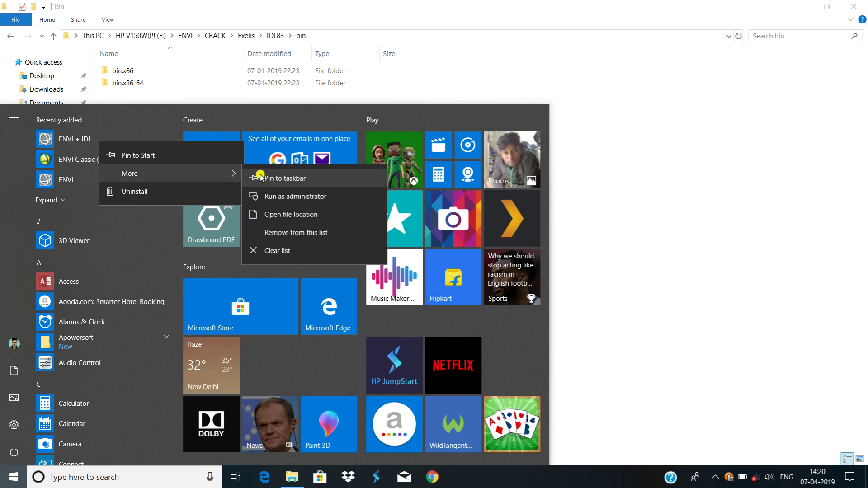
{"action": "left_click", "coordinate": [295, 212]}
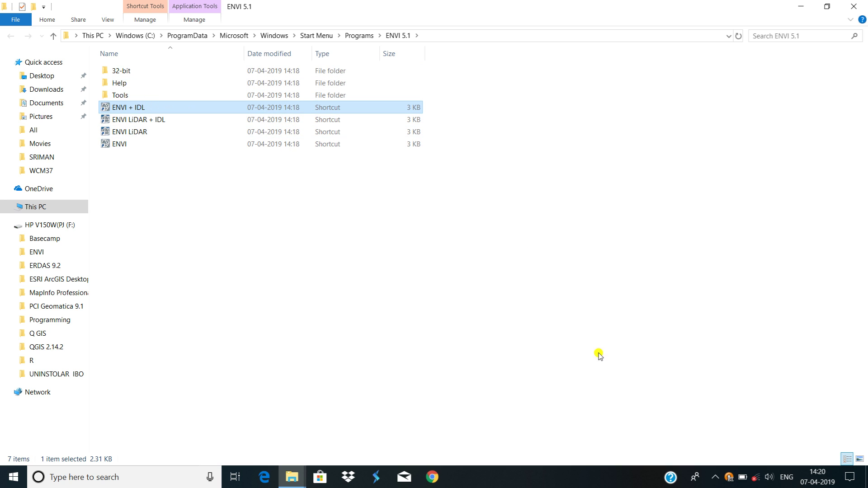
{"action": "left_click", "coordinate": [715, 477]}
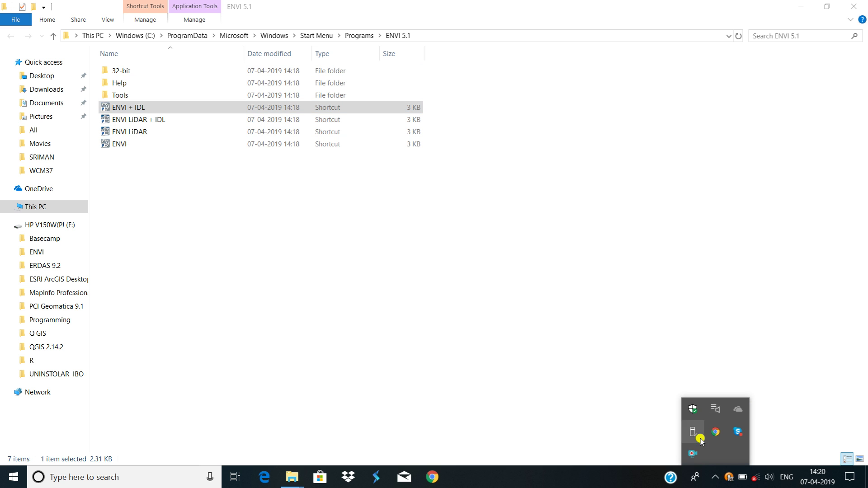
{"action": "right_click", "coordinate": [691, 452]}
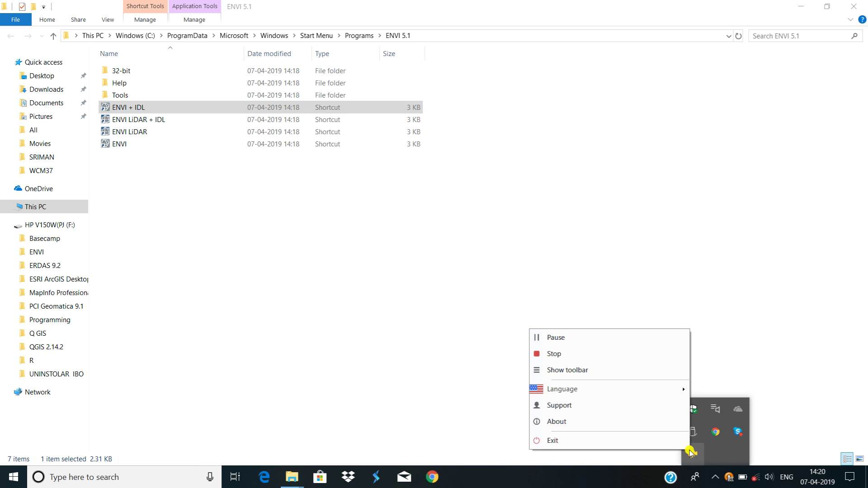
{"action": "left_click", "coordinate": [592, 351]}
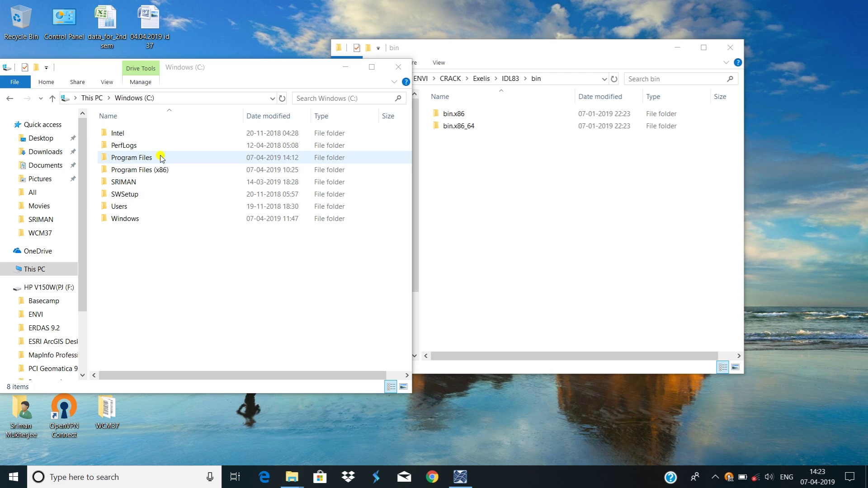
- Open the installed folder C:\Program Files\Exelis\IDL83\bin\bin.x86
{"action": "double_click", "coordinate": [154, 156]}
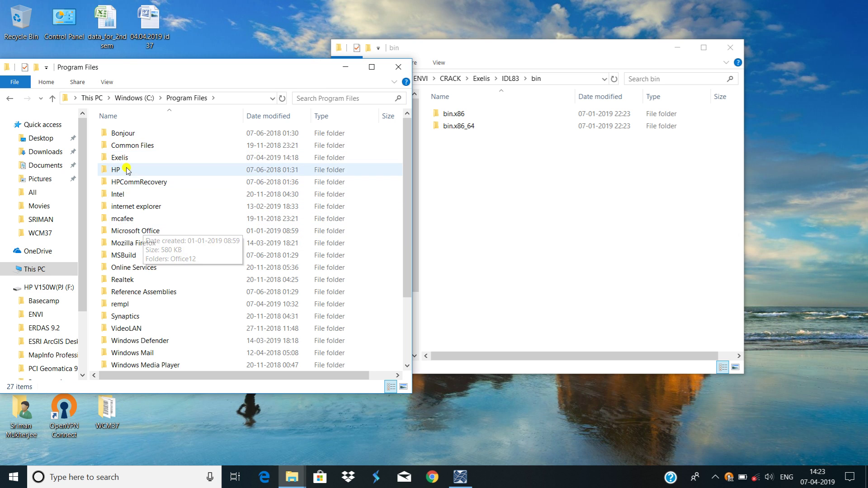
{"action": "double_click", "coordinate": [164, 158]}
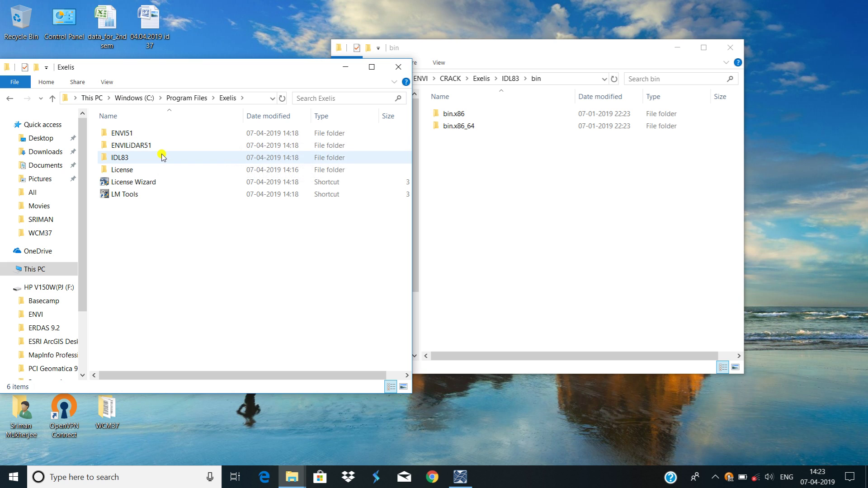
{"action": "double_click", "coordinate": [161, 157]}
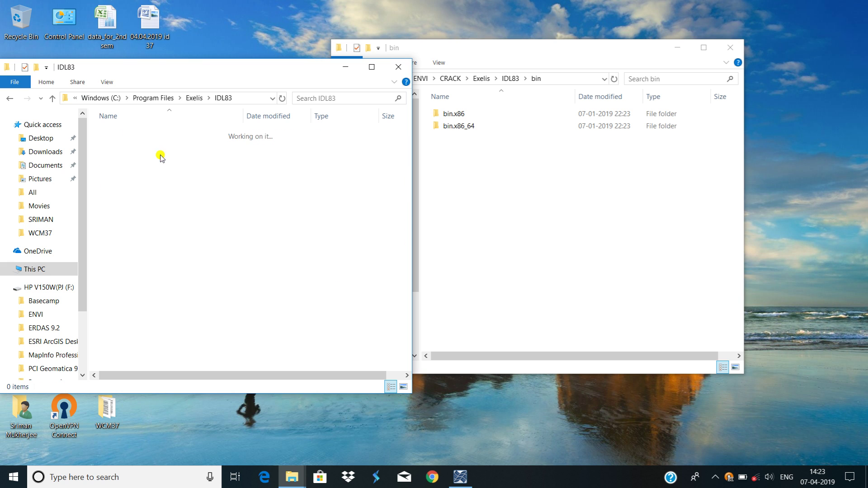
{"action": "left_click", "coordinate": [163, 135]}
{"action": "left_click", "coordinate": [164, 135]}
{"action": "double_click", "coordinate": [193, 134]}
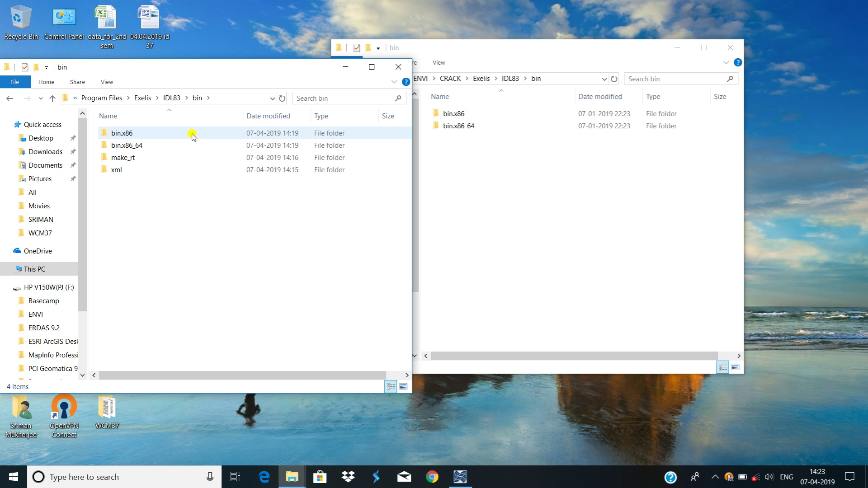
{"action": "double_click", "coordinate": [192, 135]}
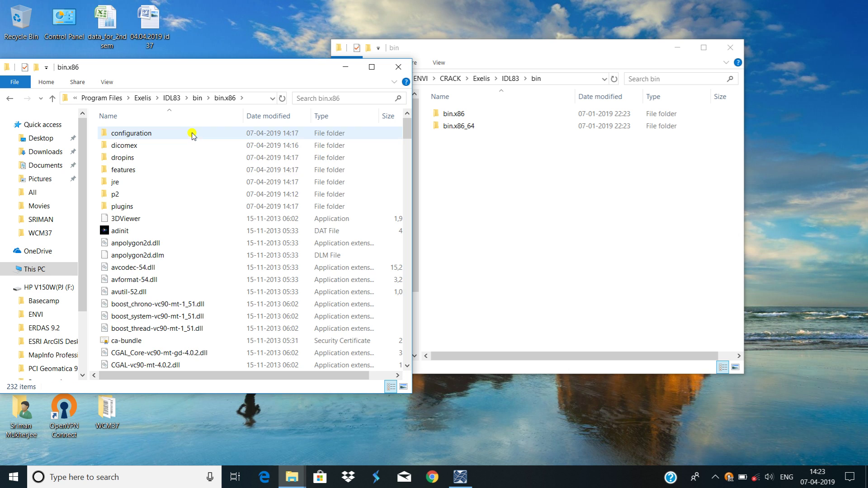
- Copy E3DLib.dll, ENVILiDAR, idl.dll and idl_lmgrd from the bin.x86 folder under CRACK\Exelis\IDL83\bin
{"action": "double_click", "coordinate": [503, 114]}
{"action": "left_click_drag", "start_coordinate": [481, 189], "coordinate": [522, 124]}
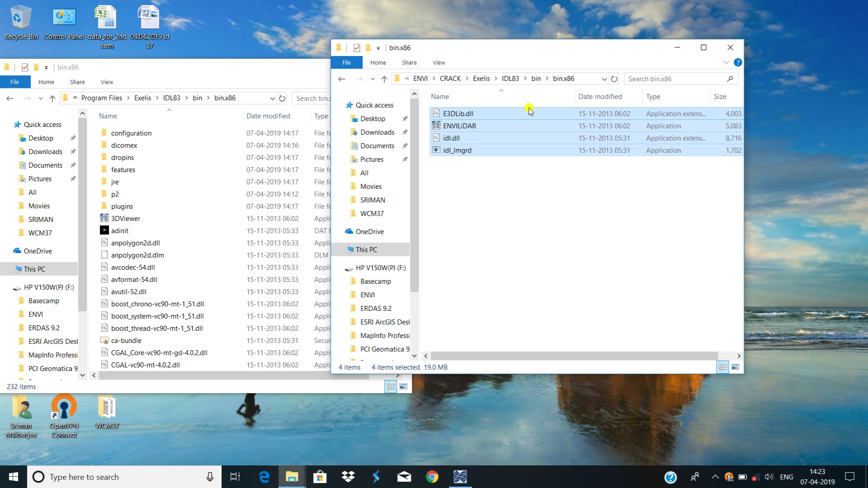
{"action": "right_click", "coordinate": [524, 123]}
{"action": "left_click", "coordinate": [567, 241]}
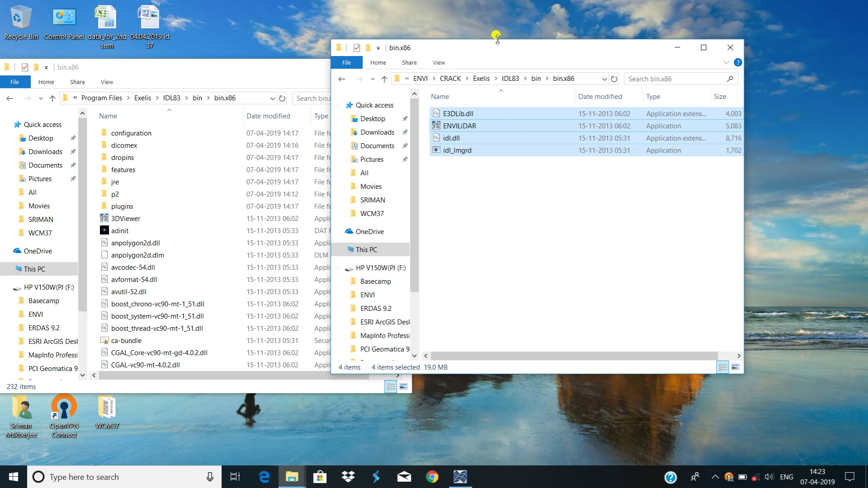
- Place the two folder windows side by side and paste the four files into the installed bin.x86 folder, replacing the existing ones with administrator permission
{"action": "left_click_drag", "start_coordinate": [504, 47], "coordinate": [651, 42]}
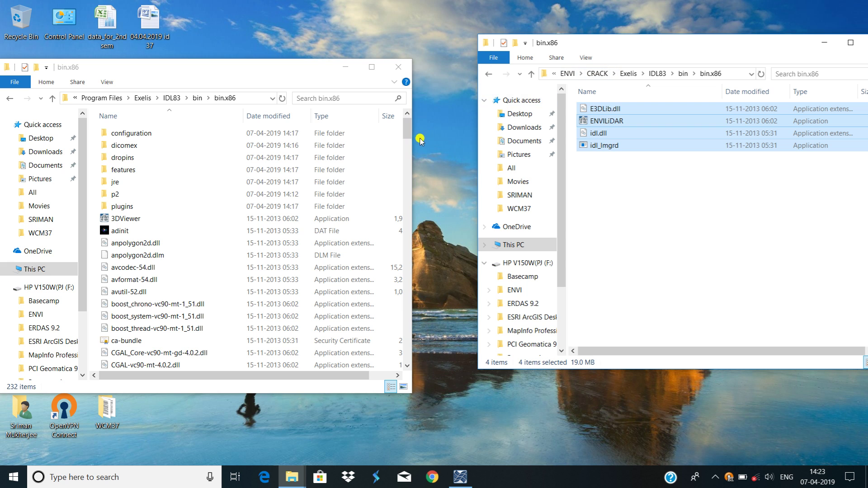
{"action": "left_click_drag", "start_coordinate": [410, 141], "coordinate": [475, 144]}
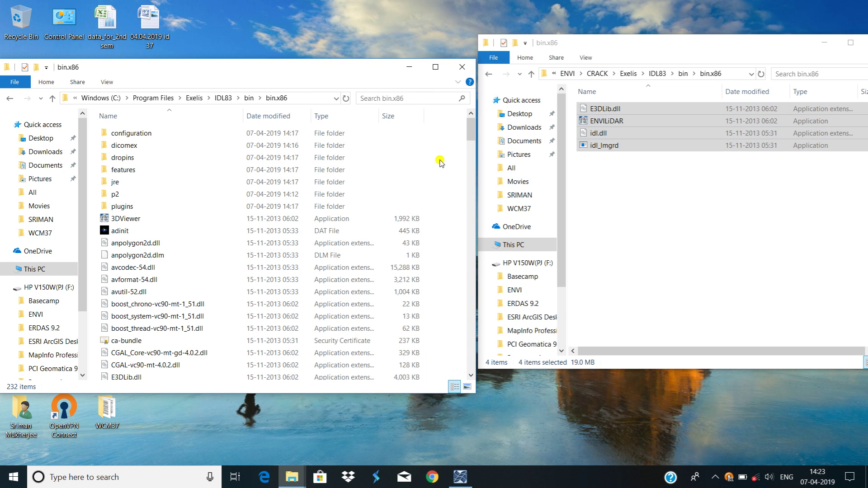
{"action": "right_click", "coordinate": [433, 158]}
{"action": "left_click", "coordinate": [448, 234]}
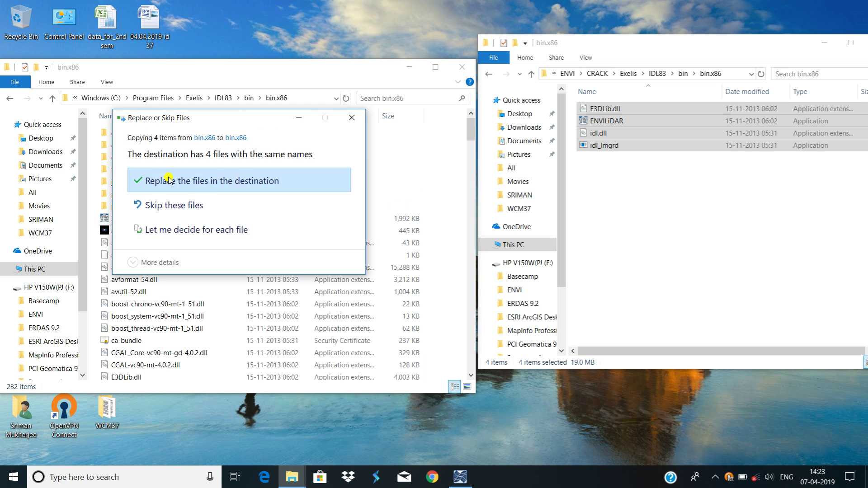
{"action": "left_click", "coordinate": [167, 180]}
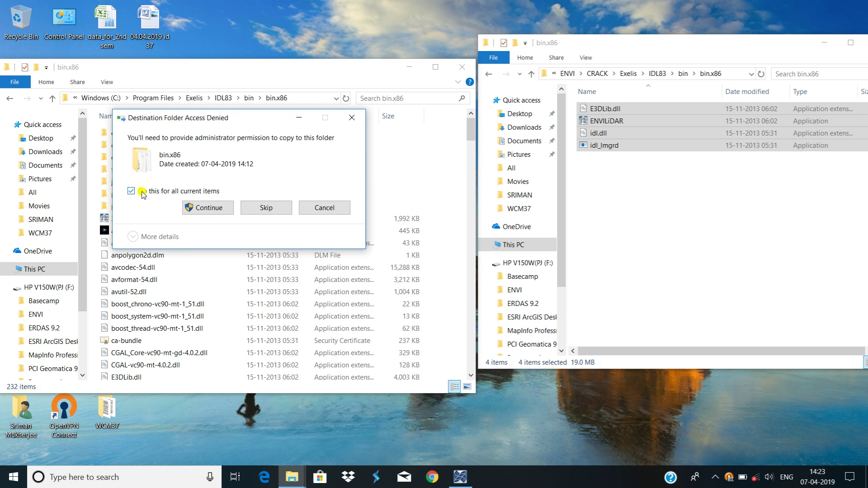
{"action": "left_click", "coordinate": [207, 206]}
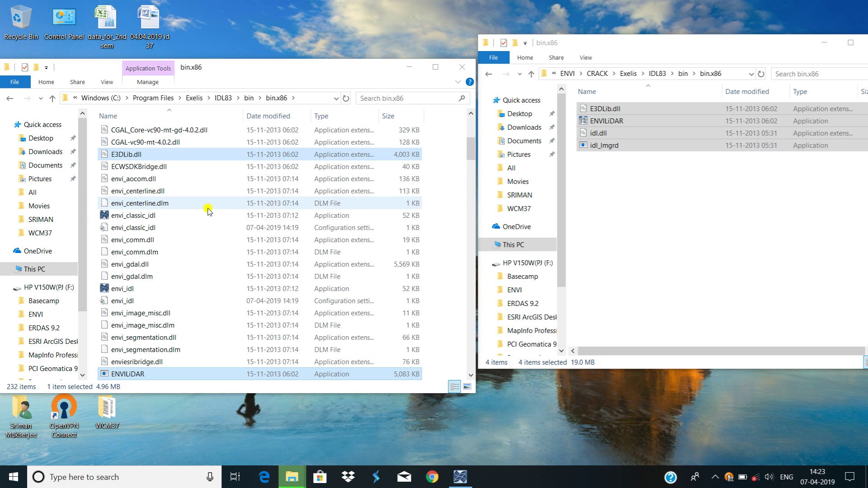
- Open the installed IDL83\bin\bin.x86_64 folder and copy E3DLib.dll, ENVILiDAR and idl.dll from the matching bin.x86_64 folder under CRACK
{"action": "left_click", "coordinate": [52, 99]}
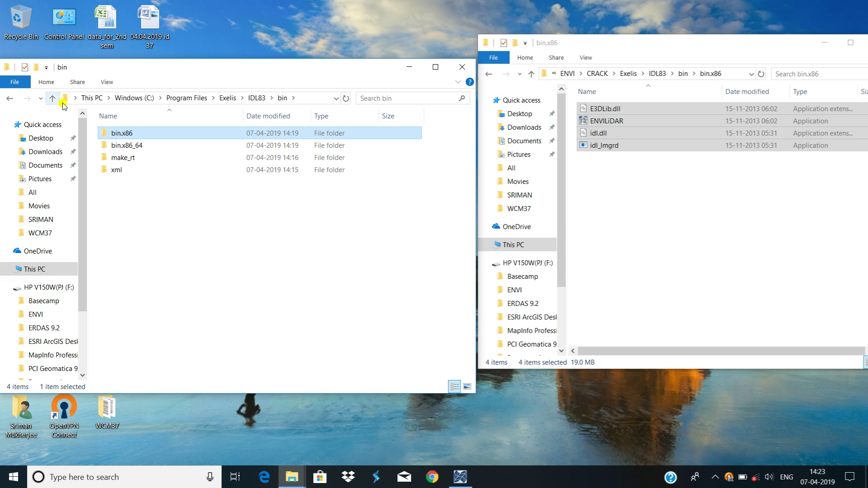
{"action": "double_click", "coordinate": [133, 145]}
{"action": "left_click", "coordinate": [530, 73]}
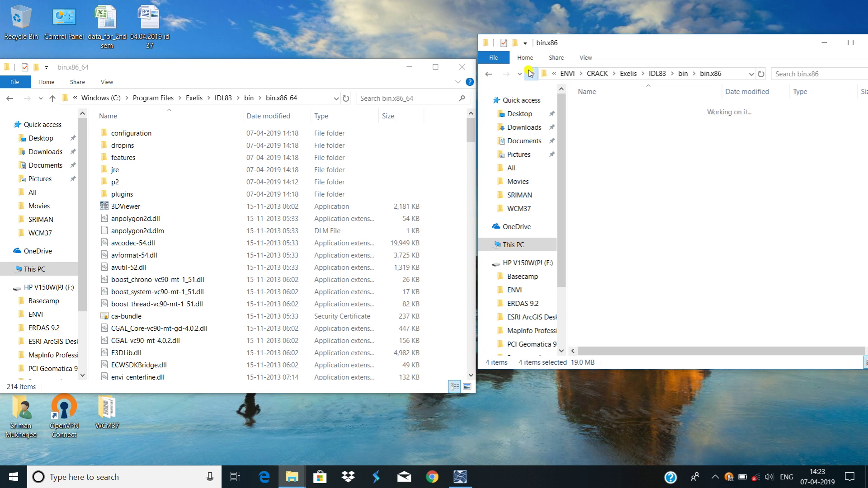
{"action": "double_click", "coordinate": [612, 122]}
{"action": "left_click_drag", "start_coordinate": [610, 148], "coordinate": [648, 112]}
{"action": "right_click", "coordinate": [645, 105]}
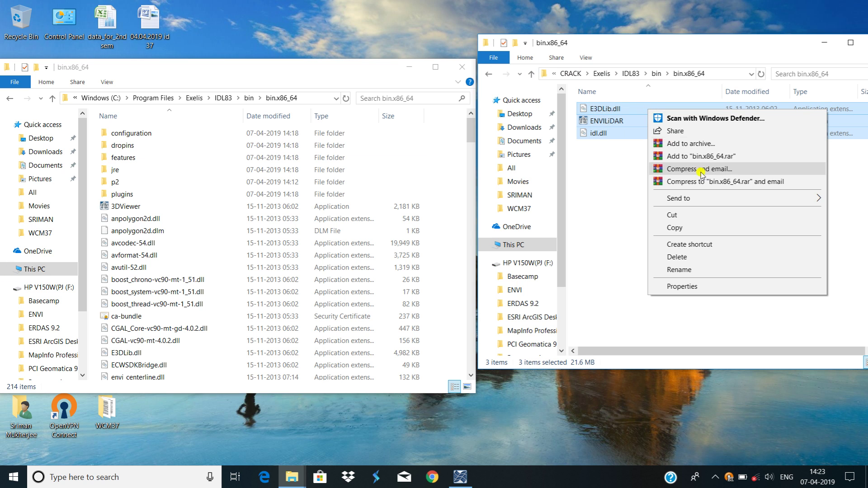
{"action": "left_click", "coordinate": [678, 227]}
- Paste the three files into the installed bin.x86_64 folder, replacing the existing ones with administrator permission
{"action": "right_click", "coordinate": [448, 171]}
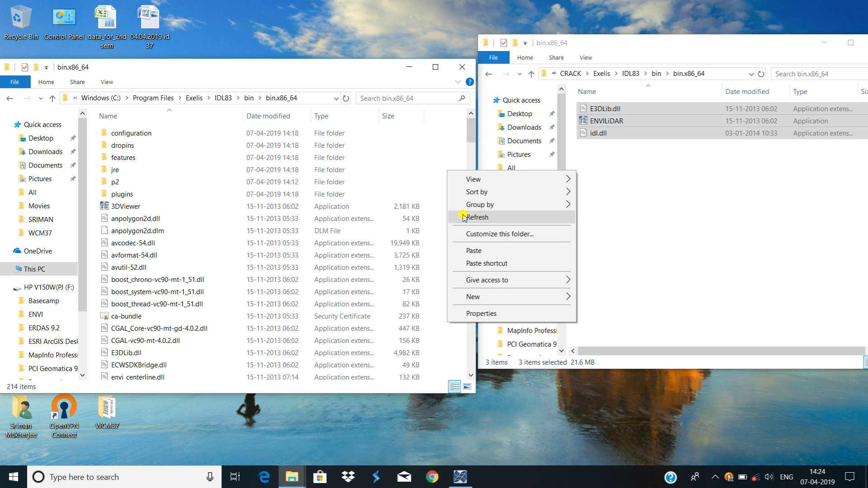
{"action": "left_click", "coordinate": [466, 251]}
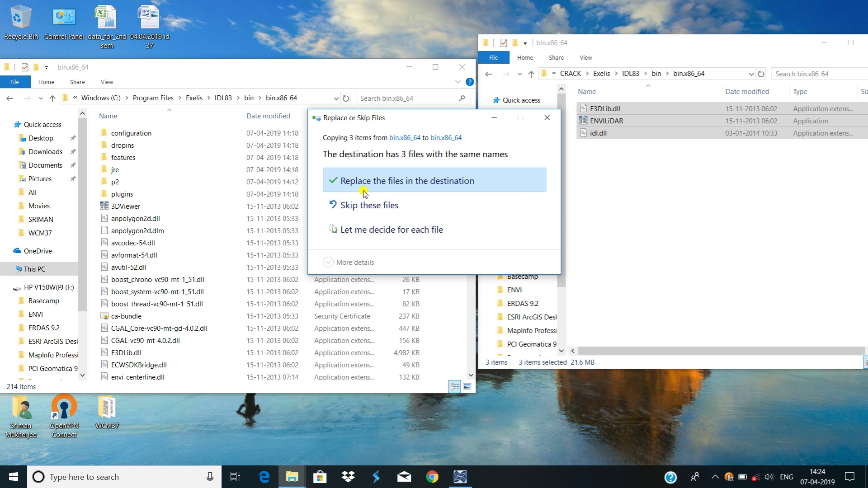
{"action": "left_click", "coordinate": [368, 183]}
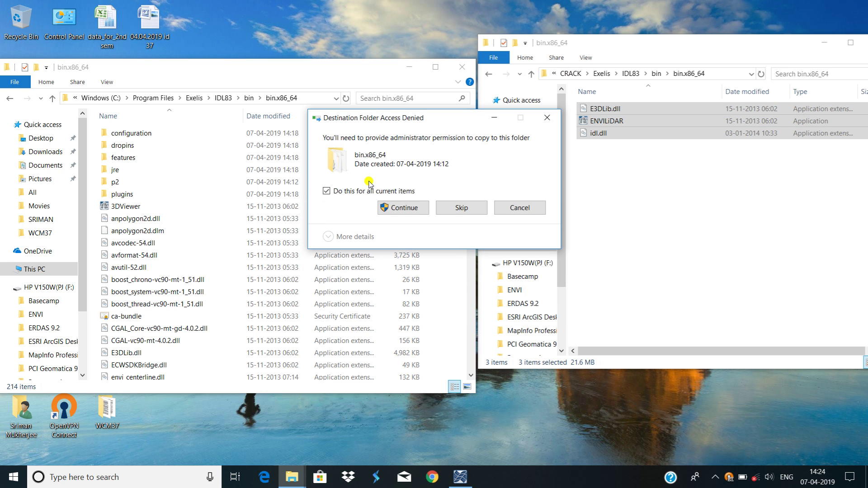
{"action": "left_click", "coordinate": [398, 208]}
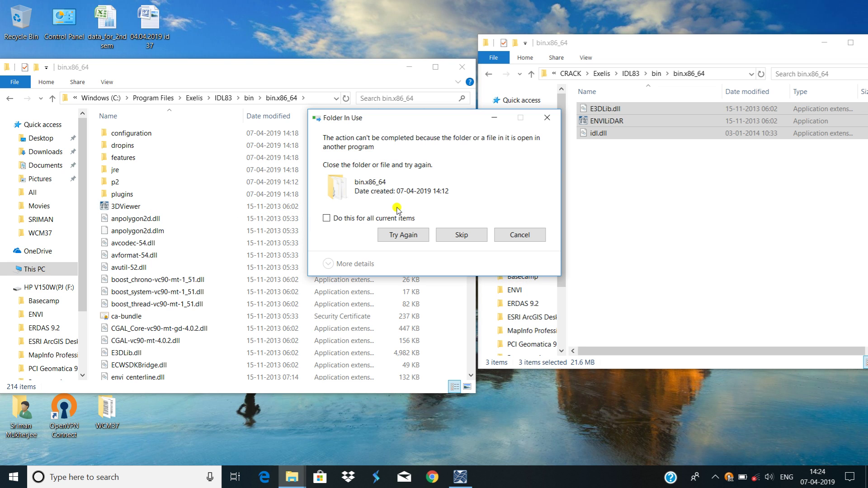
- Close the running IDL program and retry the blocked file replacement in bin.x86_64
{"action": "left_click", "coordinate": [382, 219]}
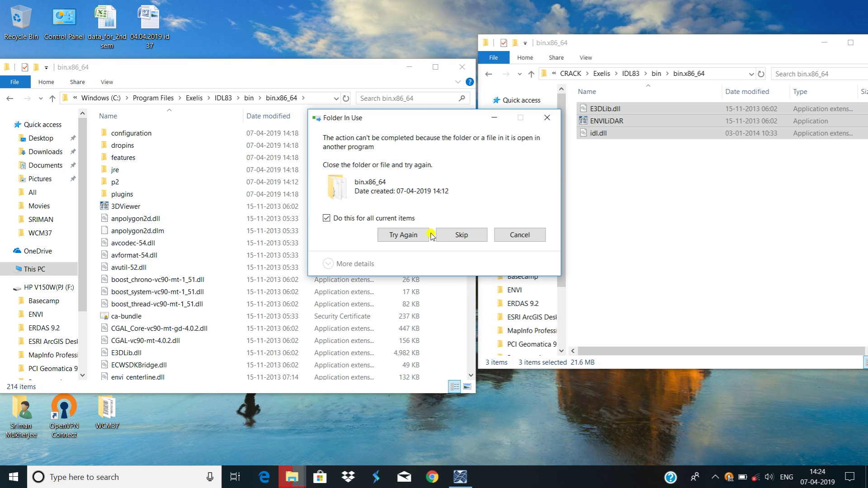
{"action": "left_click", "coordinate": [415, 236]}
{"action": "mouse_move", "coordinate": [452, 477]}
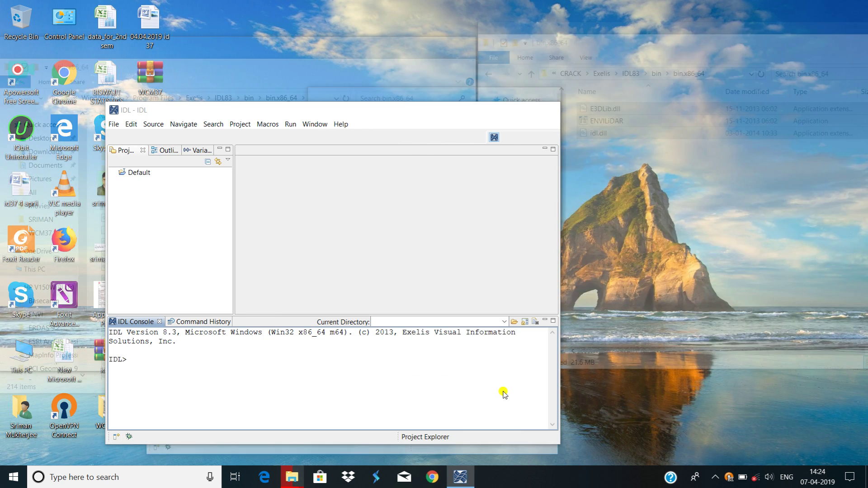
{"action": "left_click", "coordinate": [498, 392]}
{"action": "left_click", "coordinate": [406, 290]}
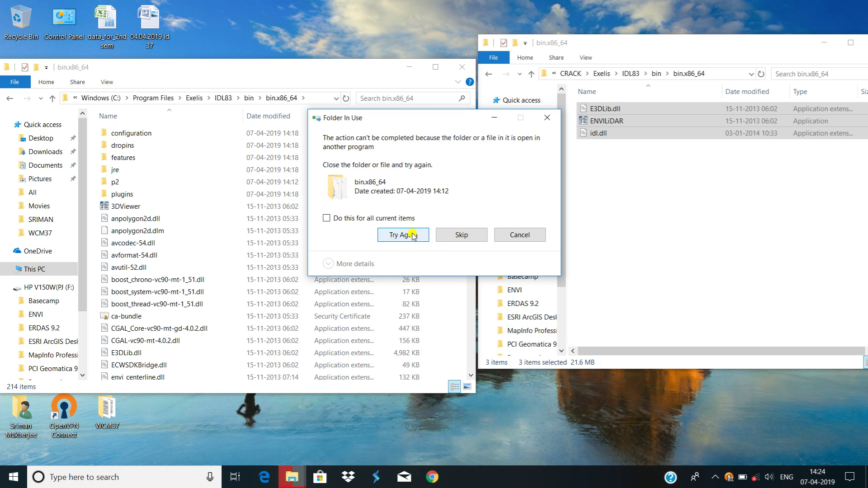
{"action": "left_click", "coordinate": [413, 235]}
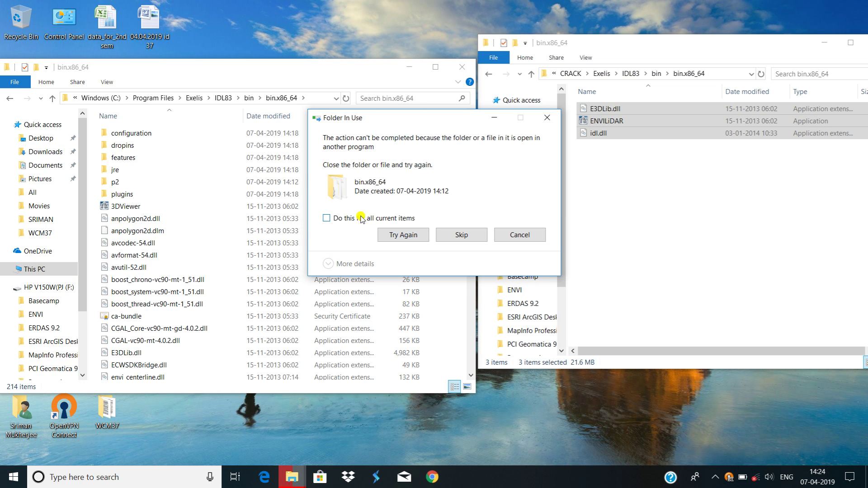
{"action": "left_click", "coordinate": [408, 234]}
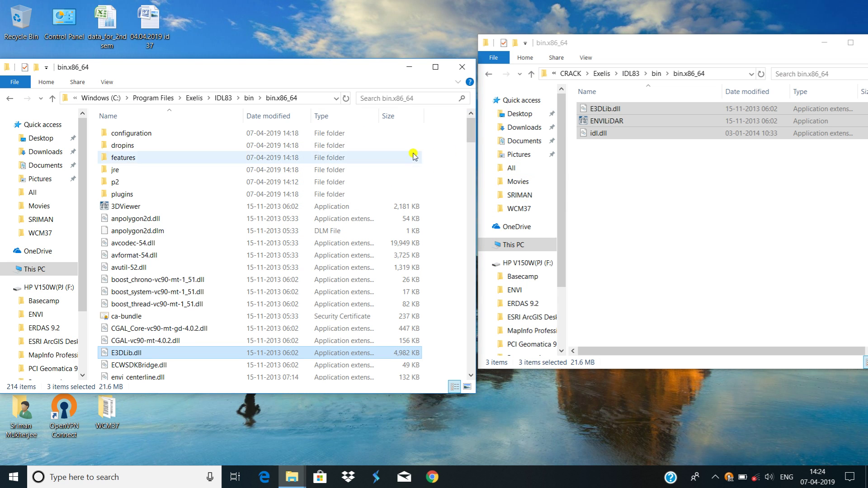
- Bring the CRACK folder window beside the installed one and open its Exelis\License folder
{"action": "left_click_drag", "start_coordinate": [348, 72], "coordinate": [291, 97]}
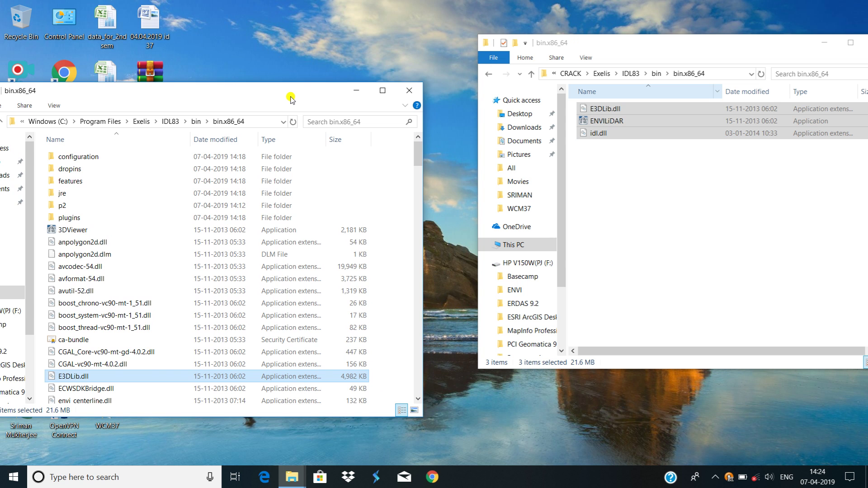
{"action": "left_click_drag", "start_coordinate": [681, 47], "coordinate": [550, 90]}
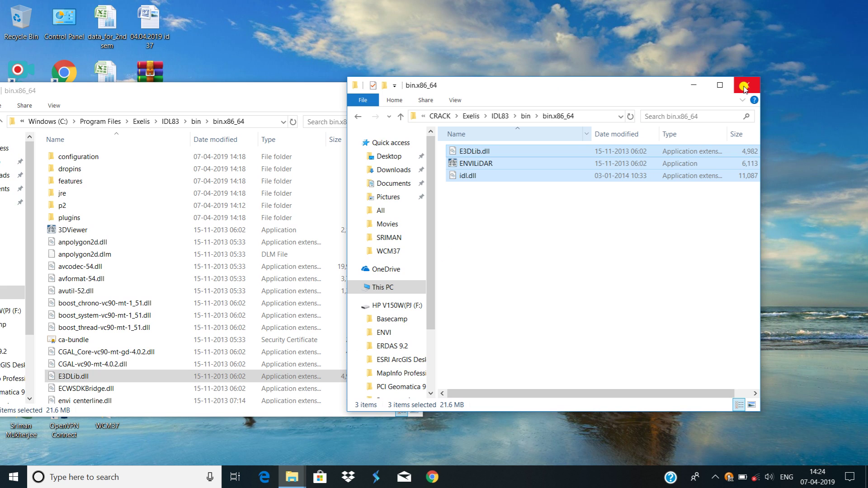
{"action": "left_click", "coordinate": [401, 117]}
{"action": "left_click", "coordinate": [403, 117]}
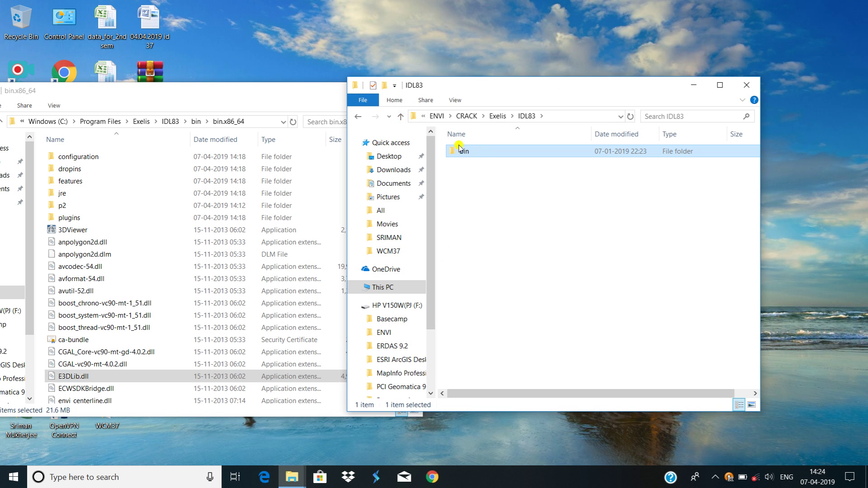
{"action": "left_click", "coordinate": [402, 118]}
{"action": "double_click", "coordinate": [490, 163]}
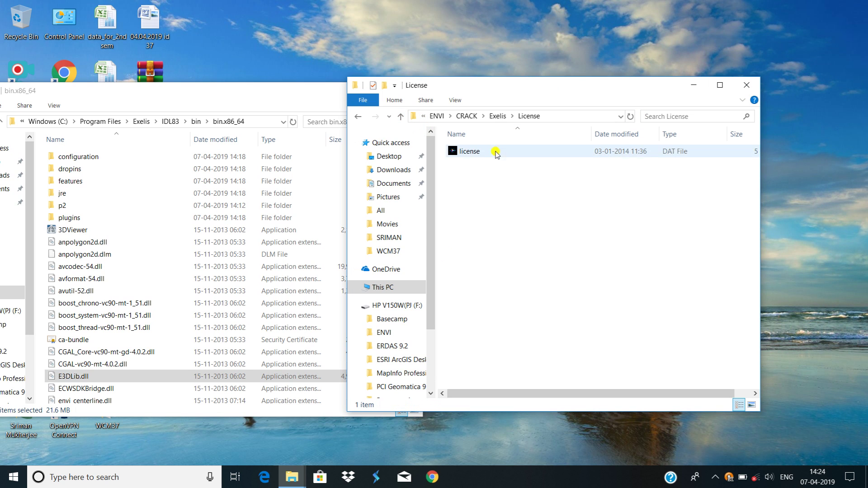
- Place the two folder windows side by side and open C:\Program Files\Exelis\License in the installed-folder window
{"action": "left_click_drag", "start_coordinate": [536, 94], "coordinate": [675, 44]}
{"action": "left_click_drag", "start_coordinate": [238, 94], "coordinate": [288, 72]}
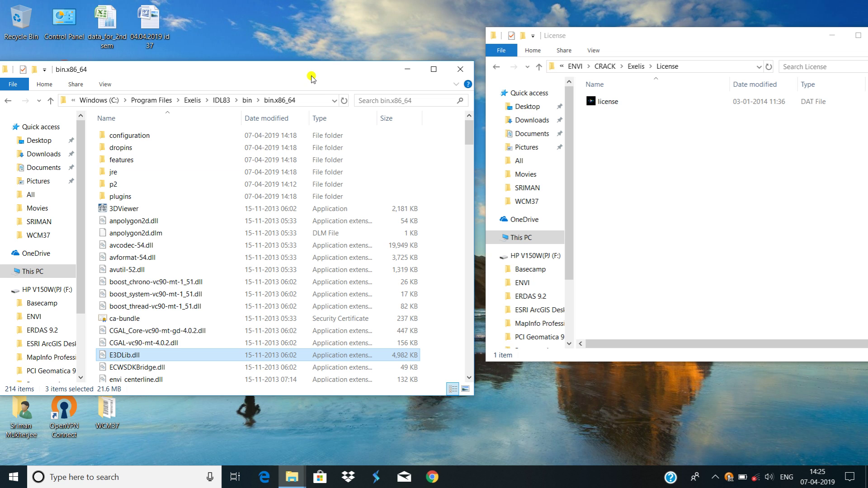
{"action": "left_click_drag", "start_coordinate": [256, 71], "coordinate": [259, 45]}
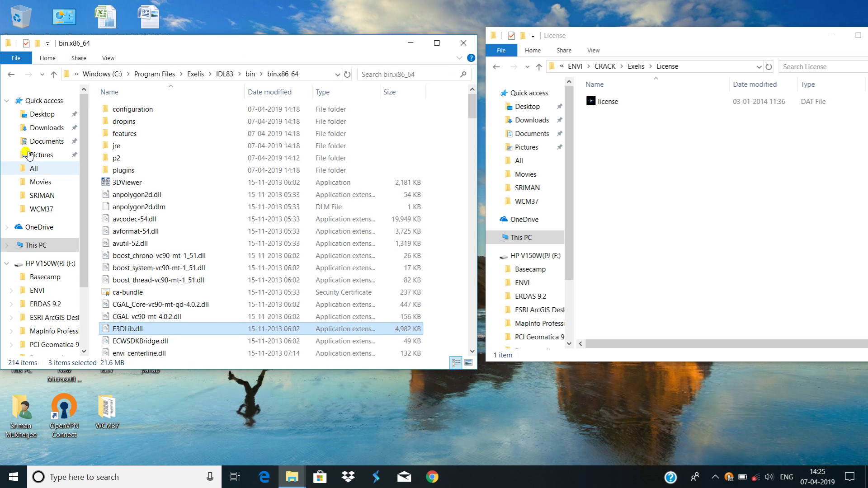
{"action": "left_click", "coordinate": [34, 245]}
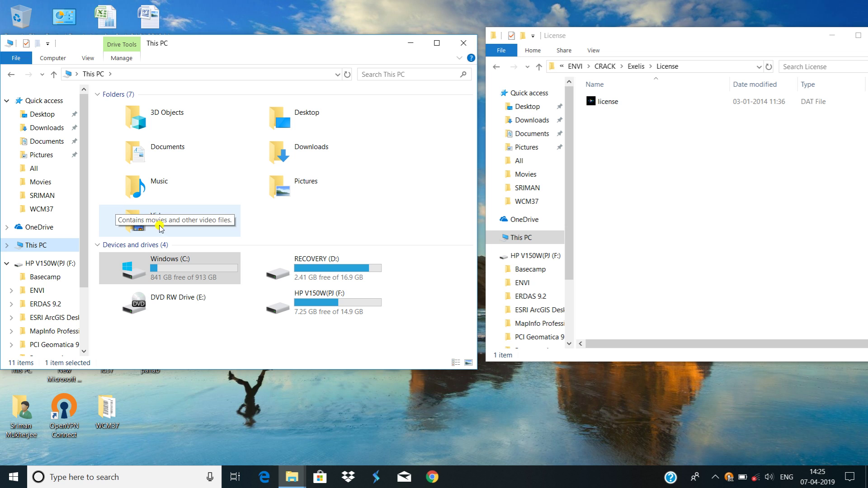
{"action": "double_click", "coordinate": [209, 269]}
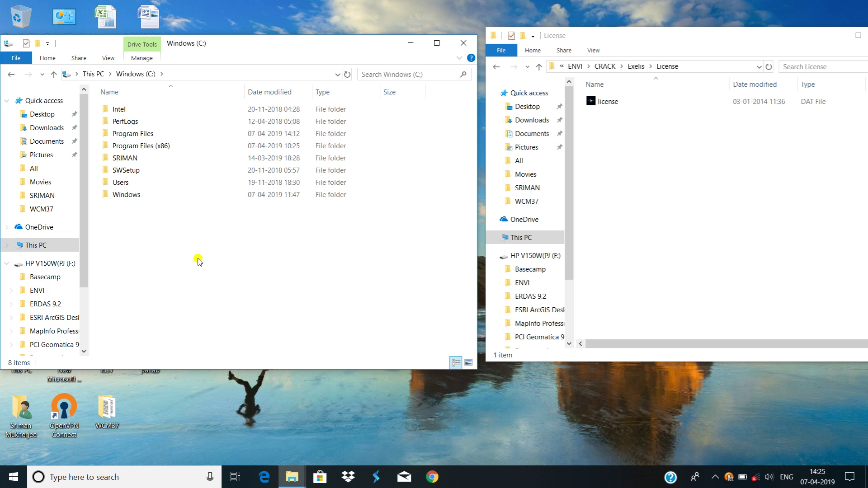
{"action": "double_click", "coordinate": [180, 136]}
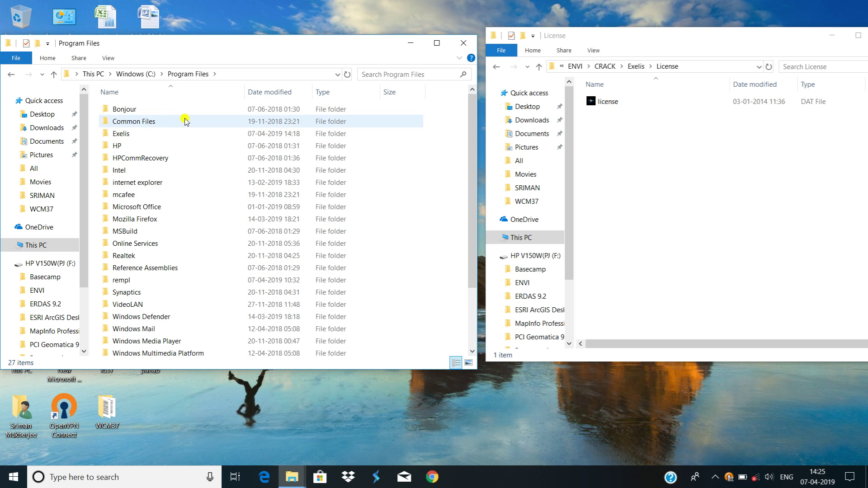
{"action": "double_click", "coordinate": [165, 134]}
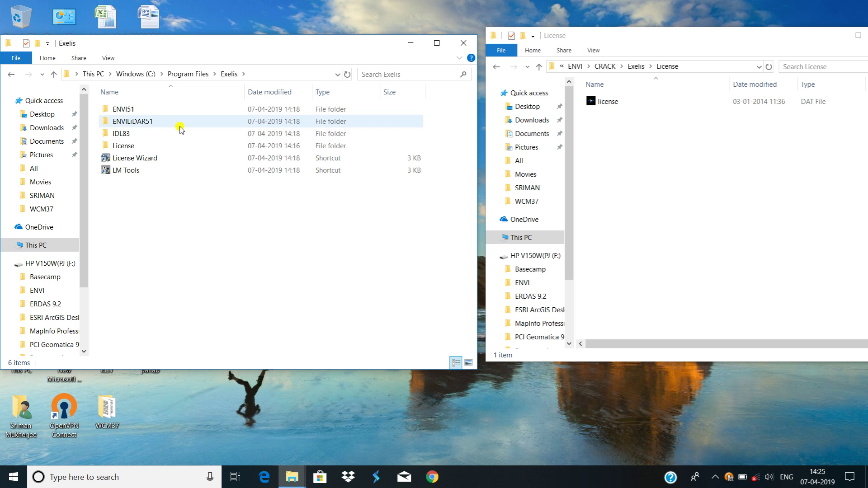
{"action": "double_click", "coordinate": [155, 146]}
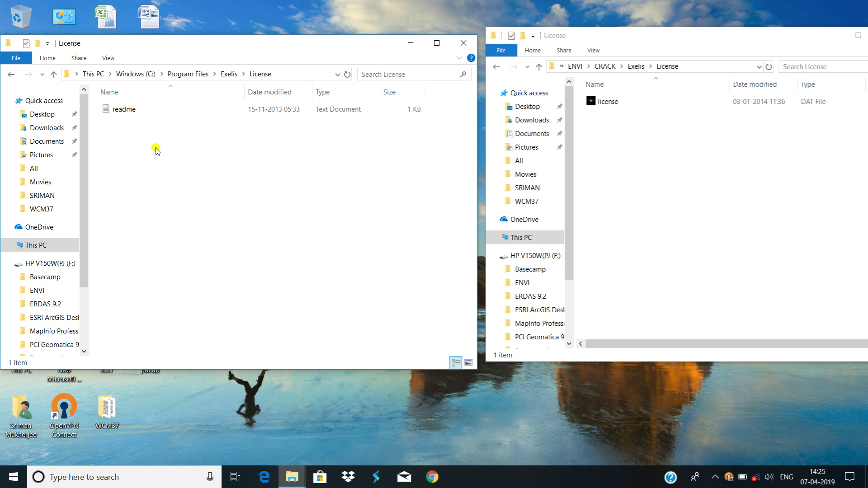
- Copy the license DAT file from CRACK\Exelis\License into the installed C:\Program Files\Exelis\License folder
{"action": "left_click", "coordinate": [646, 102]}
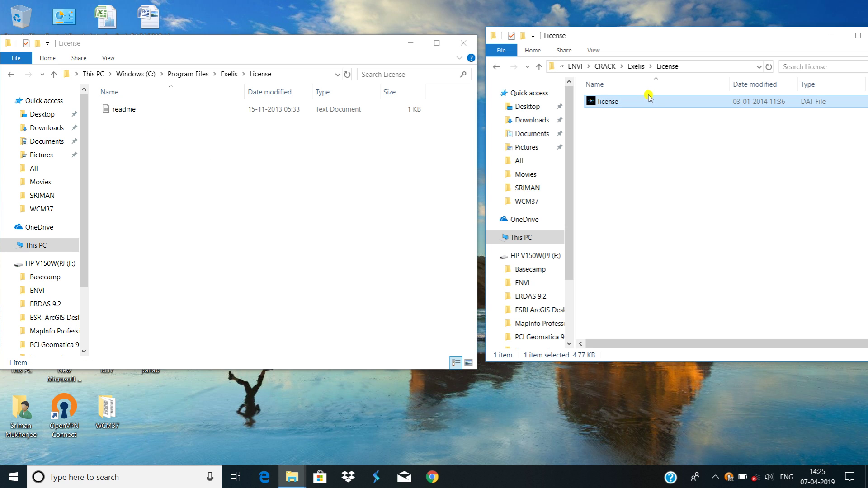
{"action": "right_click", "coordinate": [660, 102]}
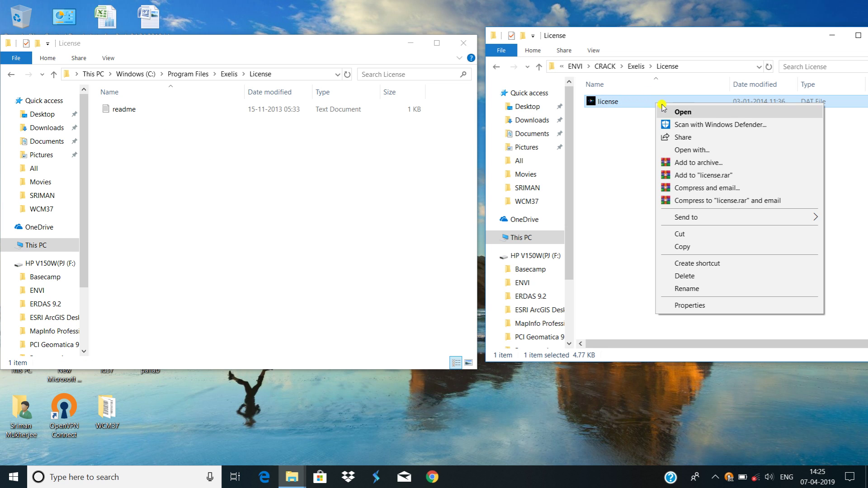
{"action": "left_click", "coordinate": [681, 247]}
{"action": "right_click", "coordinate": [269, 154]}
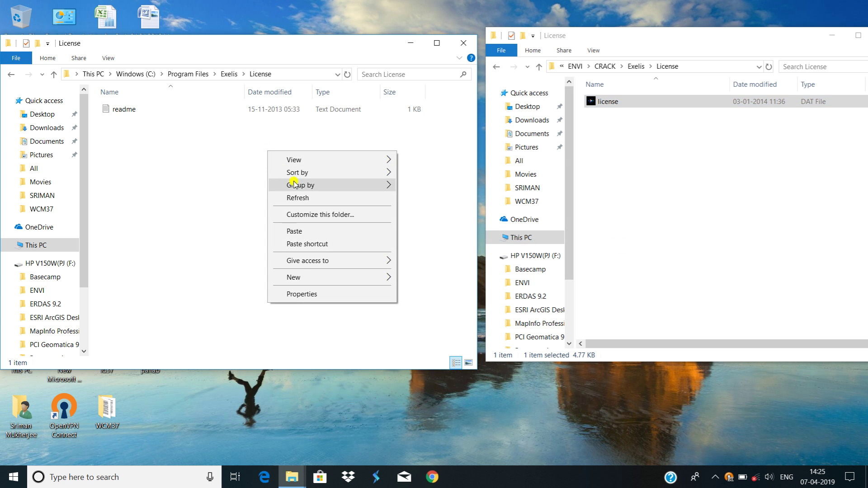
{"action": "left_click", "coordinate": [302, 227]}
{"action": "left_click", "coordinate": [402, 188]}
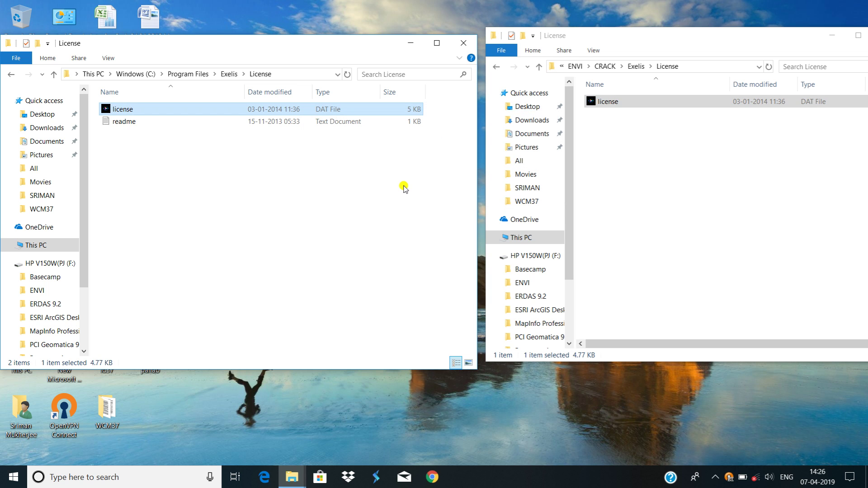
- Close both License folder windows and refresh the desktop
{"action": "left_click", "coordinate": [465, 43]}
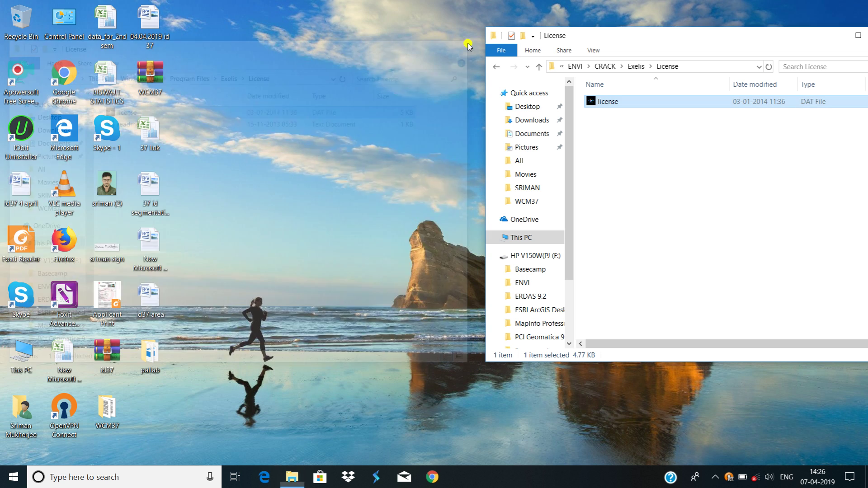
{"action": "left_click_drag", "start_coordinate": [682, 35], "coordinate": [464, 69]}
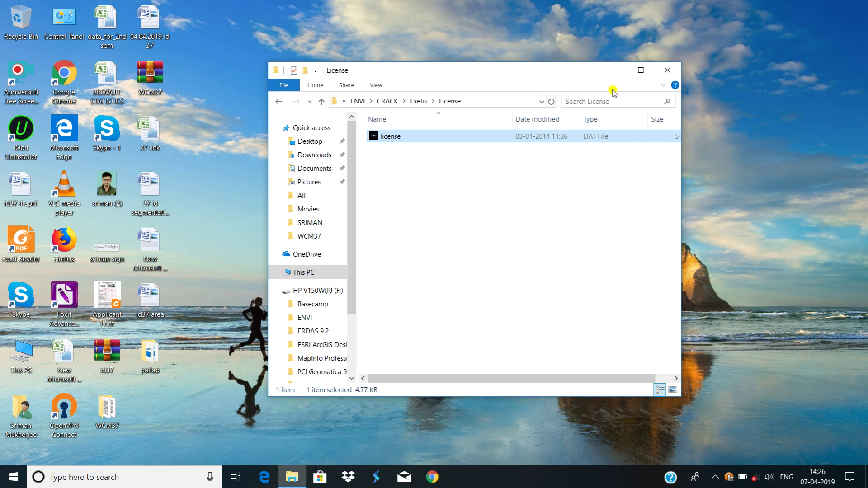
{"action": "left_click", "coordinate": [667, 70]}
{"action": "right_click", "coordinate": [385, 50]}
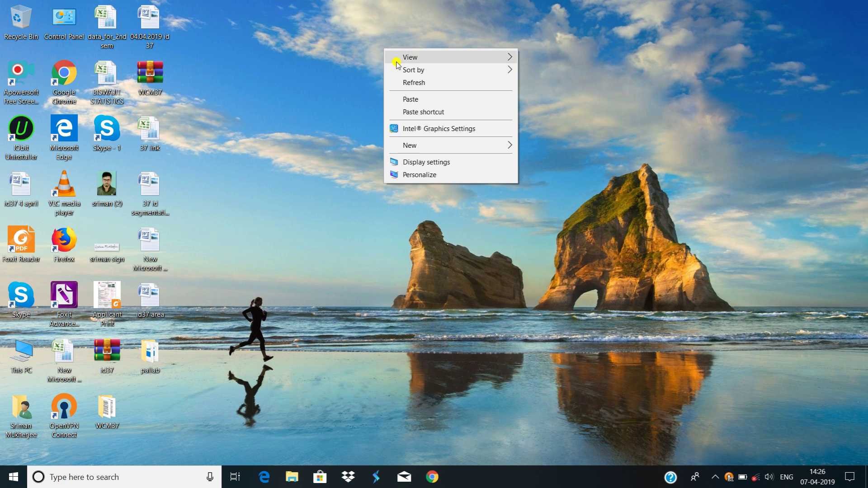
{"action": "left_click", "coordinate": [402, 83]}
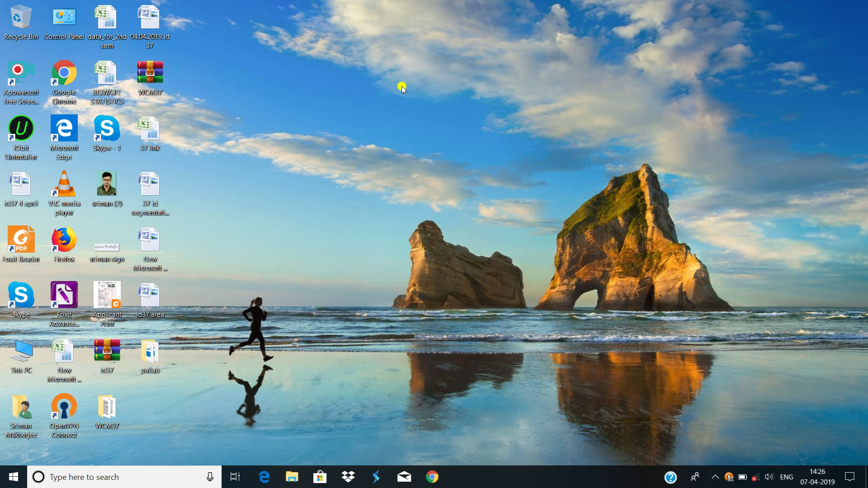
- Place a shortcut to the recently added ENVI + IDL program on the desktop
{"action": "left_click", "coordinate": [13, 477]}
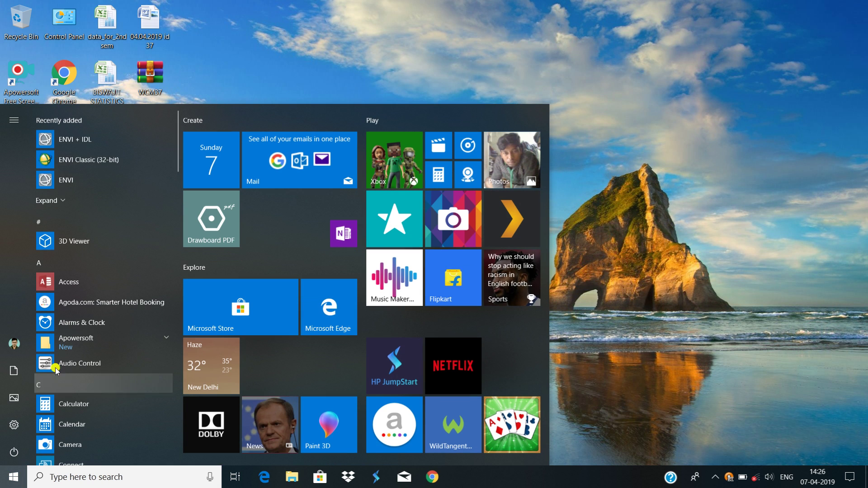
{"action": "left_click", "coordinate": [48, 140]}
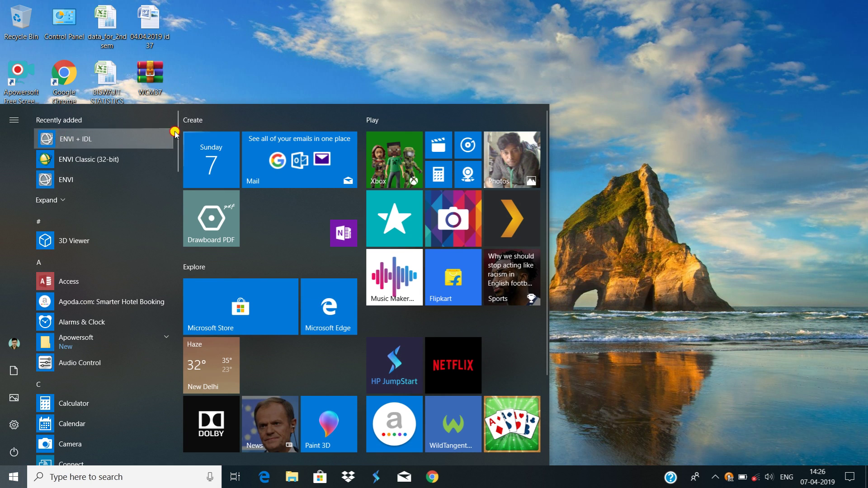
{"action": "left_click", "coordinate": [54, 140]}
{"action": "left_click_drag", "start_coordinate": [54, 140], "coordinate": [356, 55]}
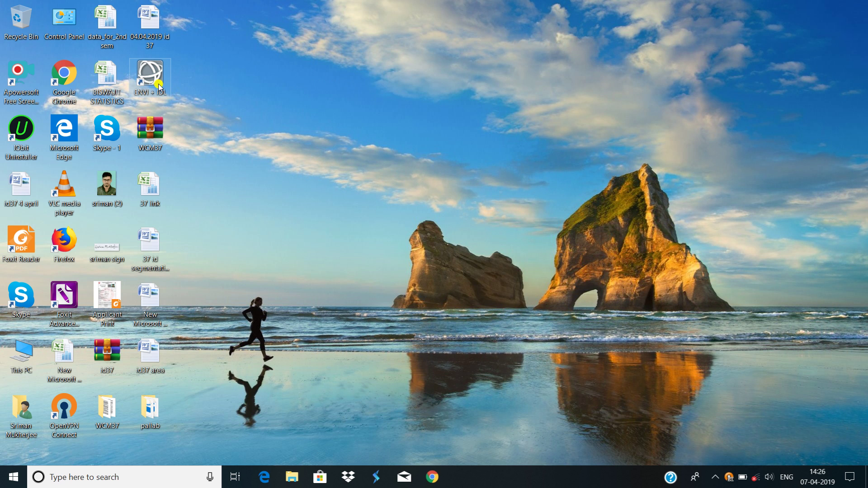
- Delete the ENVI + IDL shortcut from the desktop, confirm the removal and refresh the desktop
{"action": "key", "text": "Delete"}
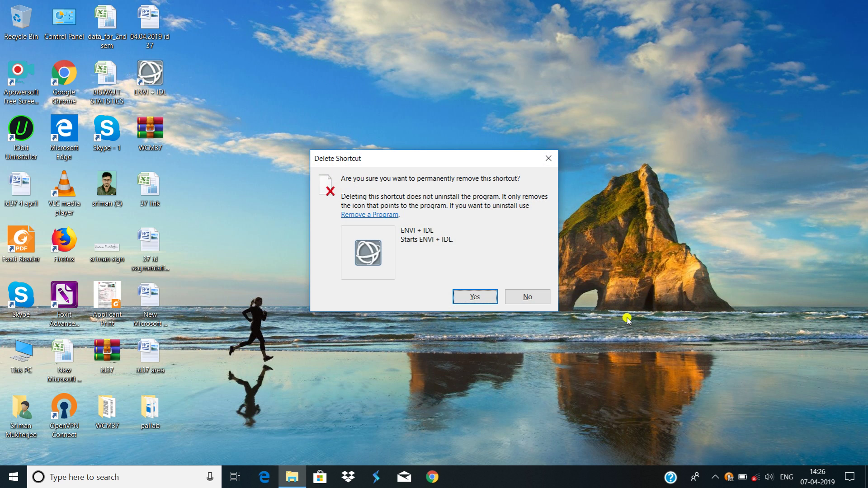
{"action": "left_click", "coordinate": [490, 299]}
{"action": "right_click", "coordinate": [430, 185]}
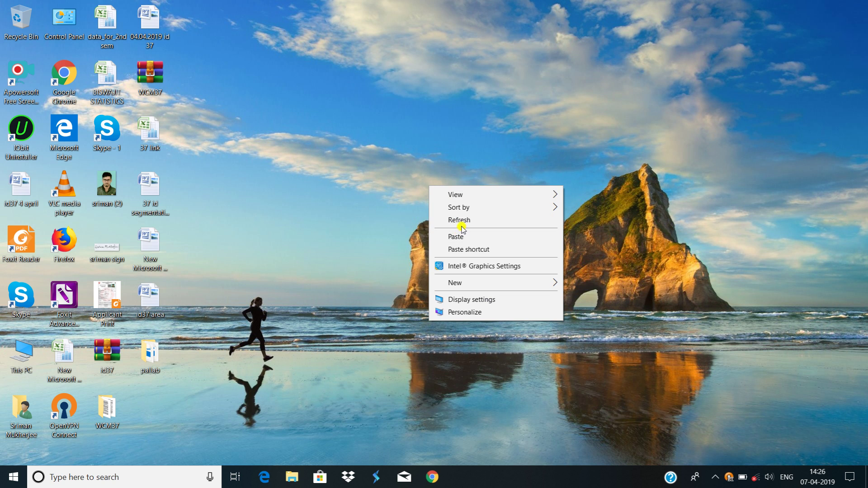
{"action": "left_click", "coordinate": [462, 221]}
- Search Windows for "env" and open the file location of ENVI (32-bit)
{"action": "left_click", "coordinate": [138, 480]}
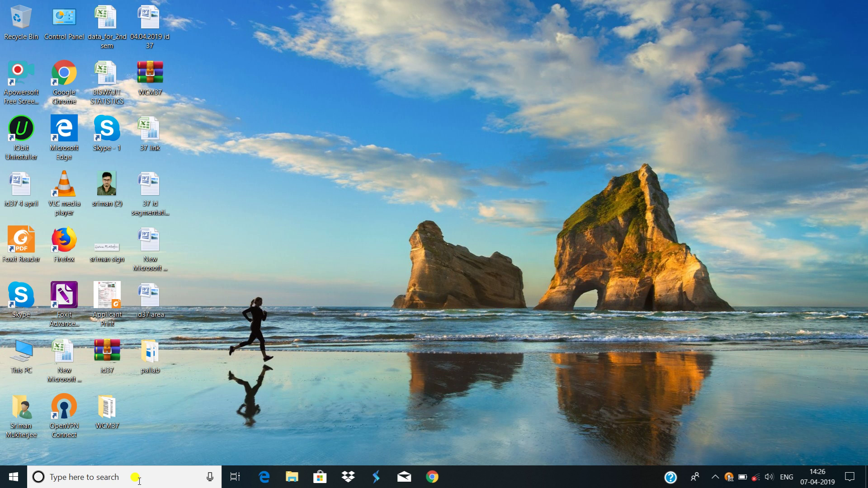
{"action": "type", "text": "e"}
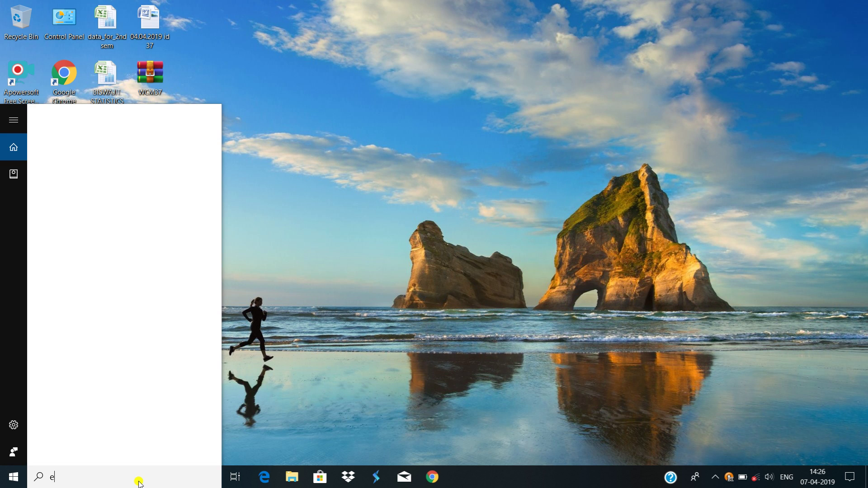
{"action": "type", "text": "nv"}
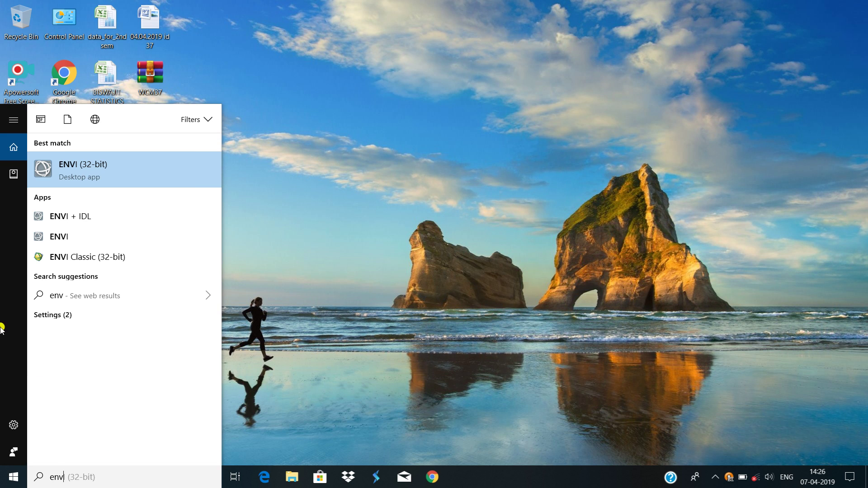
{"action": "right_click", "coordinate": [89, 168]}
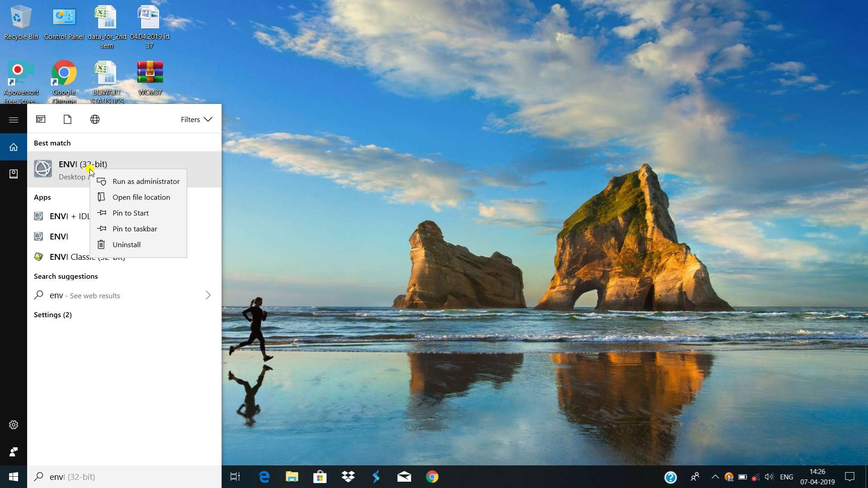
{"action": "left_click", "coordinate": [149, 198]}
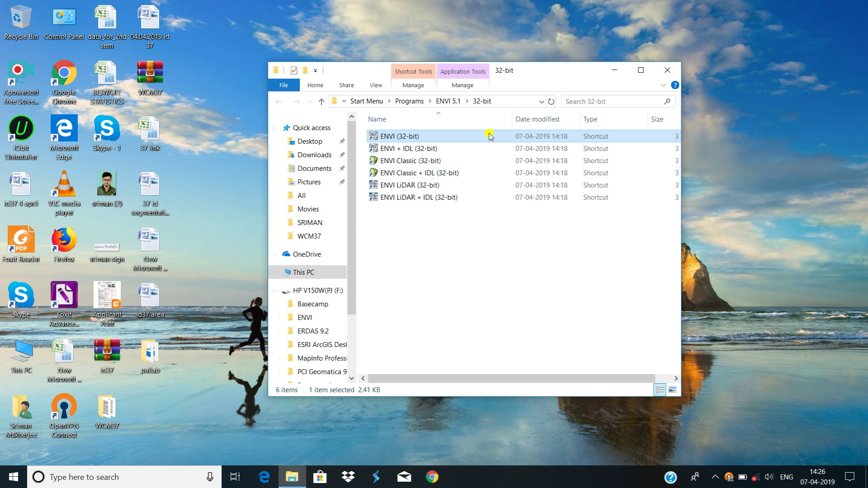
- Create a desktop shortcut for ENVI (32-bit) from the 32-bit folder and close the folder window
{"action": "right_click", "coordinate": [489, 133]}
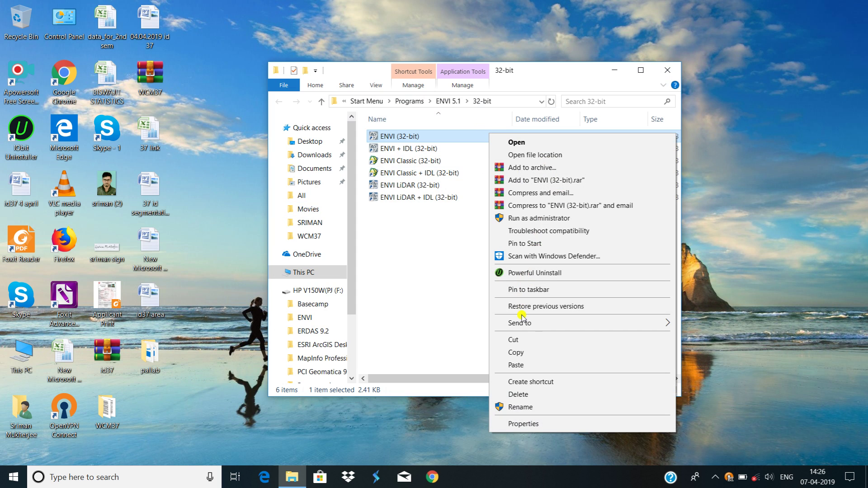
{"action": "mouse_move", "coordinate": [548, 329]}
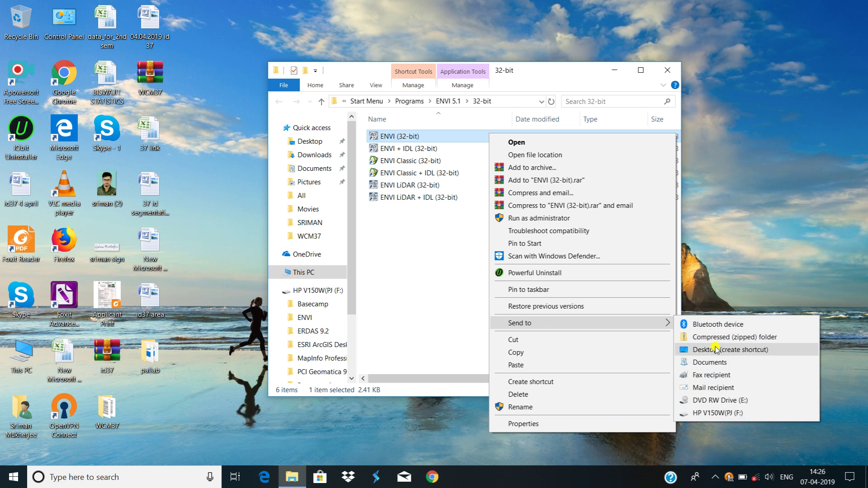
{"action": "left_click", "coordinate": [716, 350]}
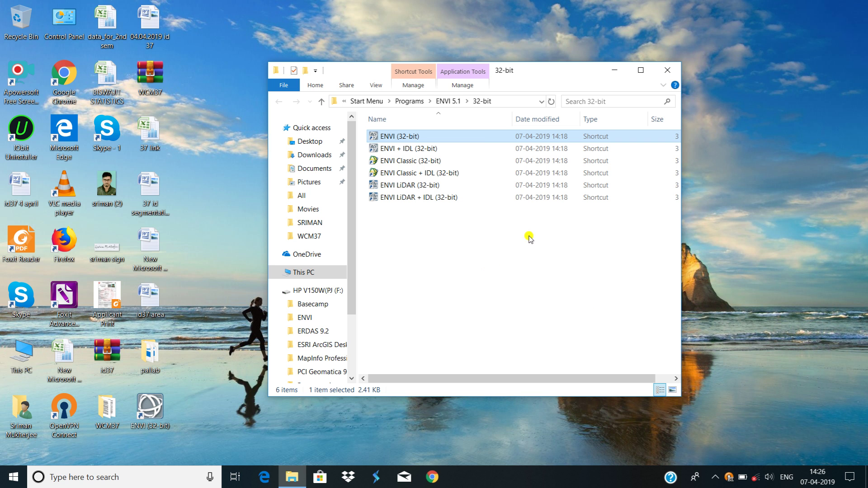
{"action": "left_click_drag", "start_coordinate": [550, 70], "coordinate": [621, 62]}
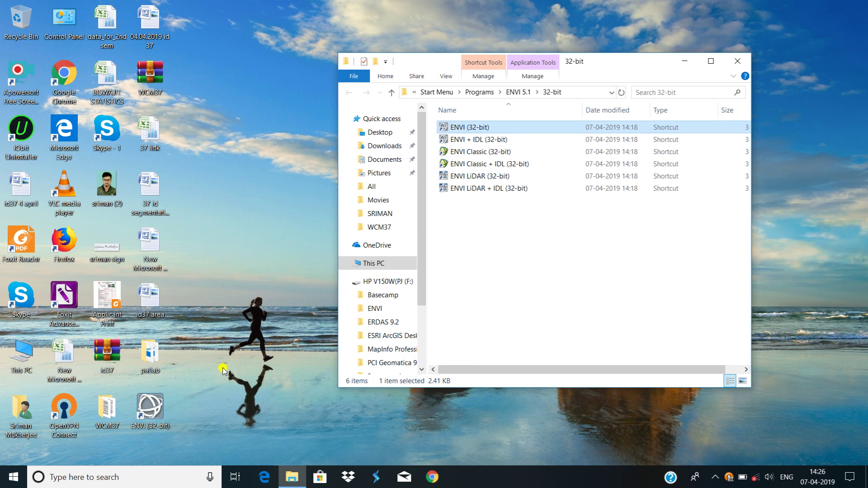
{"action": "left_click", "coordinate": [738, 61]}
- Search Windows for "envi" and open the file location of ENVI Classic (32-bit)
{"action": "left_click", "coordinate": [137, 473]}
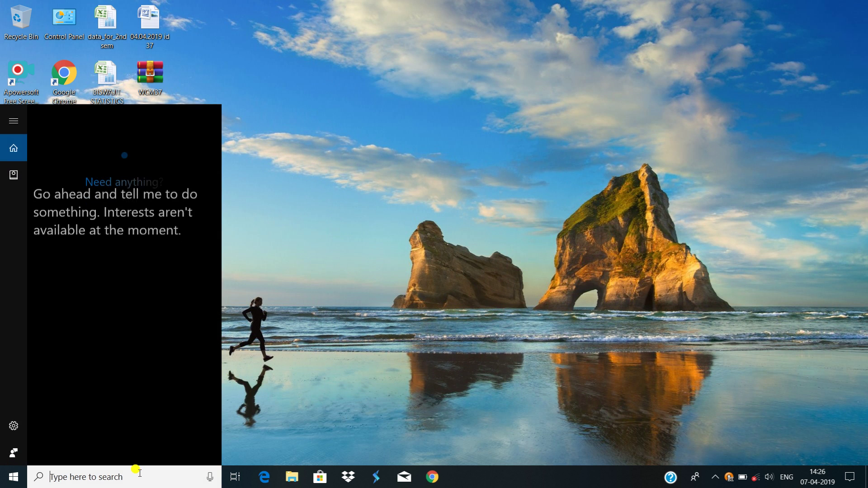
{"action": "type", "text": "en"}
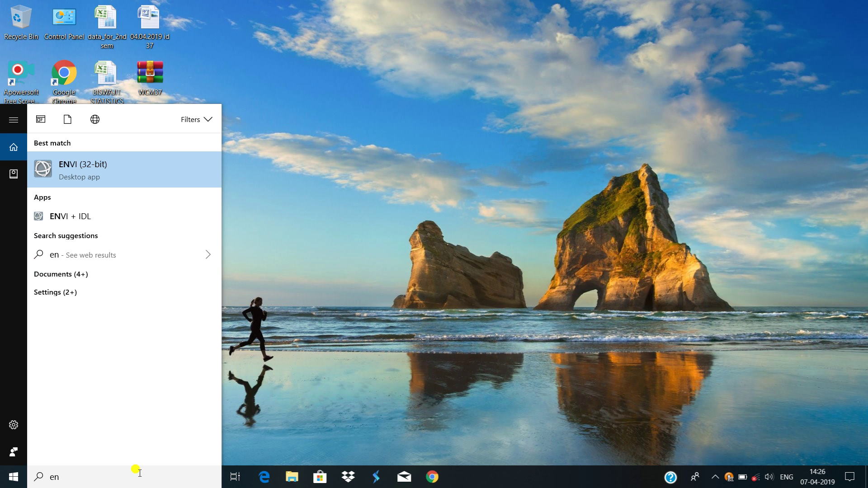
{"action": "type", "text": "vi"}
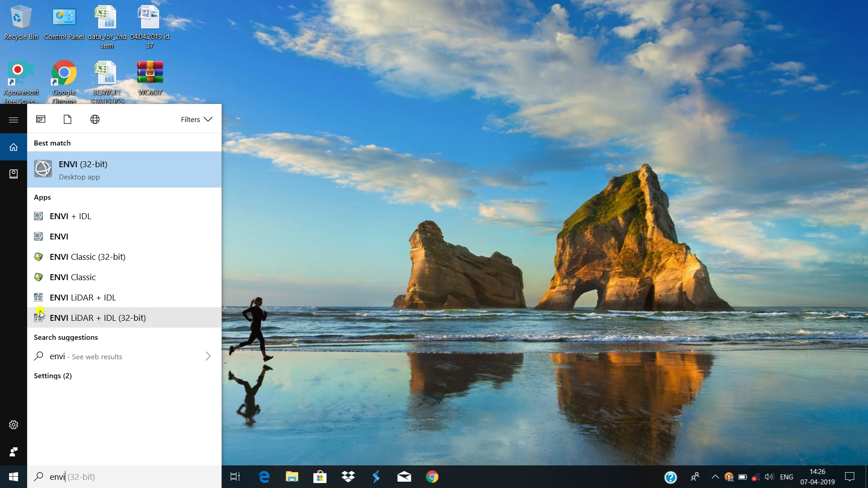
{"action": "right_click", "coordinate": [87, 259]}
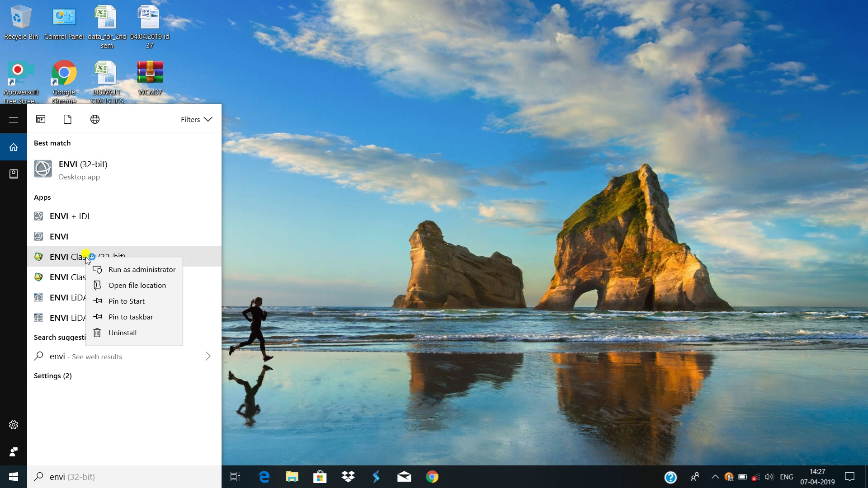
{"action": "left_click", "coordinate": [124, 287]}
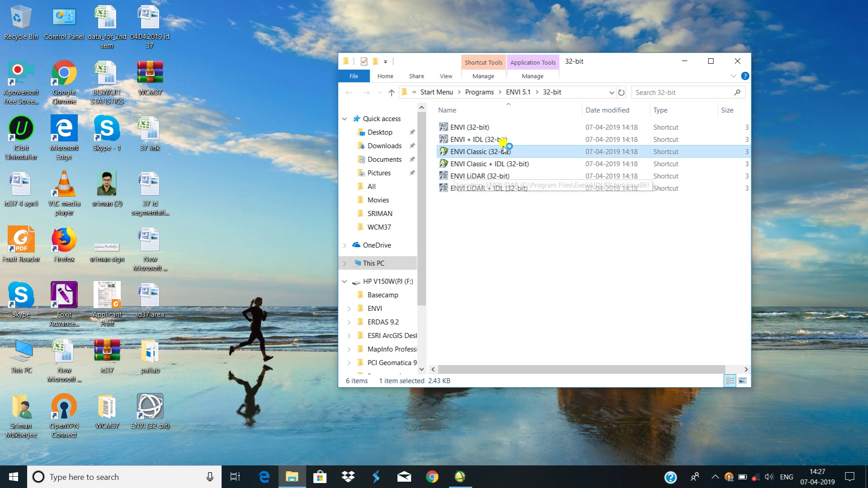
- Create a desktop shortcut for ENVI Classic (32-bit) and close the 32-bit folder window
{"action": "right_click", "coordinate": [510, 151]}
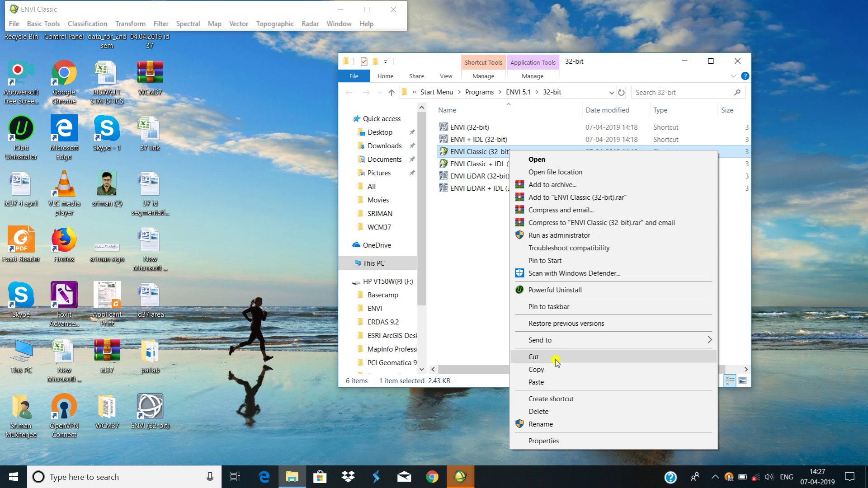
{"action": "mouse_move", "coordinate": [692, 339]}
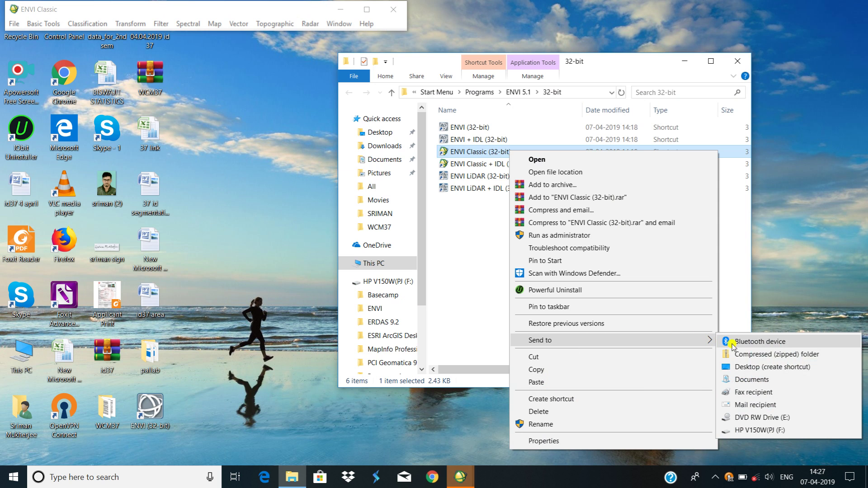
{"action": "left_click", "coordinate": [742, 366]}
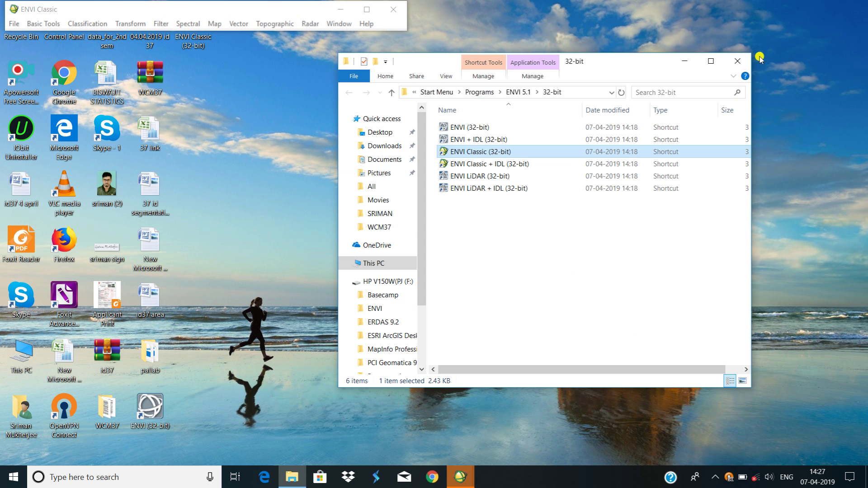
{"action": "left_click", "coordinate": [737, 61]}
- Refresh the desktop and exit the open ENVI Classic session
{"action": "right_click", "coordinate": [436, 151]}
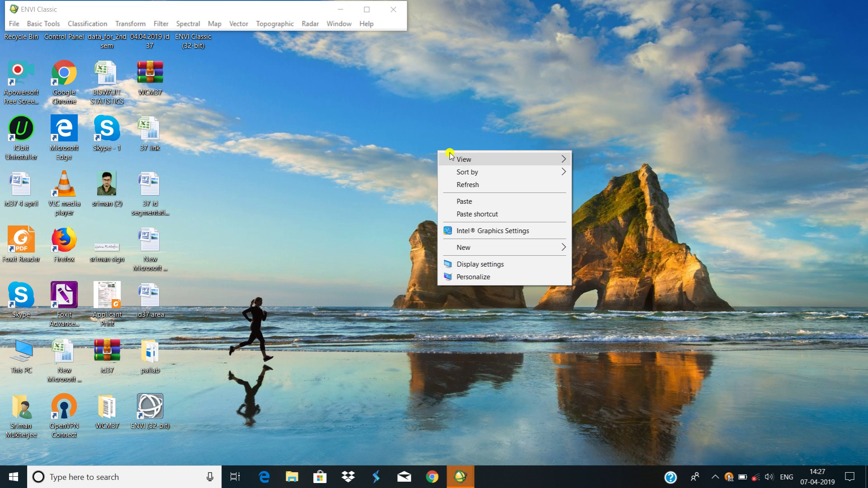
{"action": "left_click", "coordinate": [466, 184]}
{"action": "left_click", "coordinate": [394, 9]}
{"action": "left_click", "coordinate": [442, 278]}
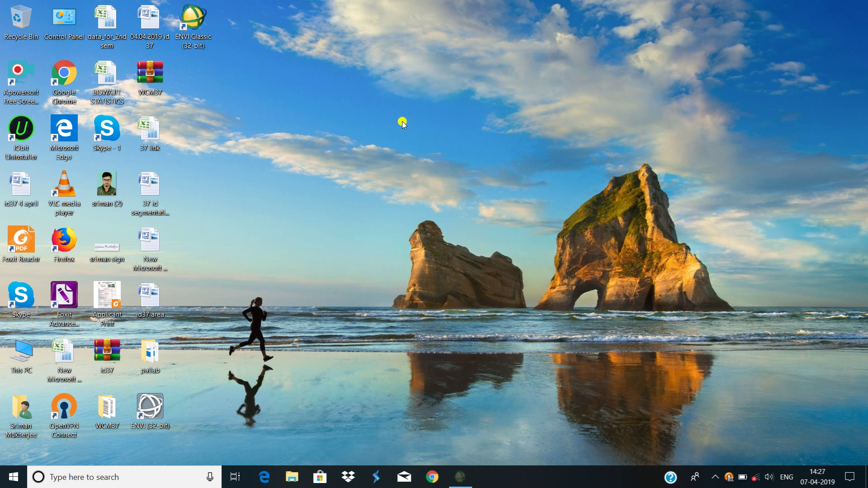
- Try to move the ENVI Classic (32-bit) shortcut to an empty area of the desktop, refreshing the desktop in between
{"action": "right_click", "coordinate": [416, 100]}
{"action": "left_click", "coordinate": [449, 136]}
{"action": "right_click", "coordinate": [437, 90]}
{"action": "left_click", "coordinate": [462, 123]}
{"action": "left_click_drag", "start_coordinate": [193, 22], "coordinate": [405, 109]}
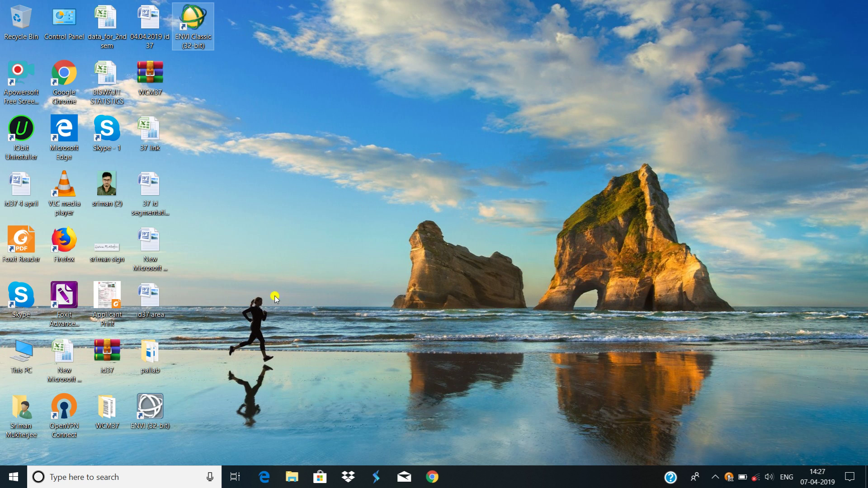
{"action": "left_click_drag", "start_coordinate": [210, 28], "coordinate": [359, 103]}
{"action": "right_click", "coordinate": [356, 92]}
{"action": "left_click", "coordinate": [381, 124]}
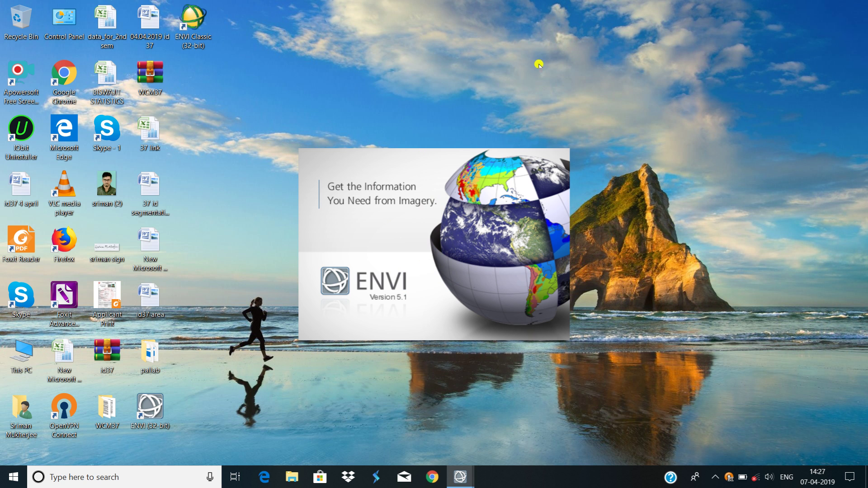
{"action": "right_click", "coordinate": [656, 113]}
{"action": "left_click", "coordinate": [681, 147]}
{"action": "right_click", "coordinate": [683, 114]}
{"action": "left_click", "coordinate": [703, 144]}
{"action": "right_click", "coordinate": [702, 123]}
{"action": "left_click", "coordinate": [719, 160]}
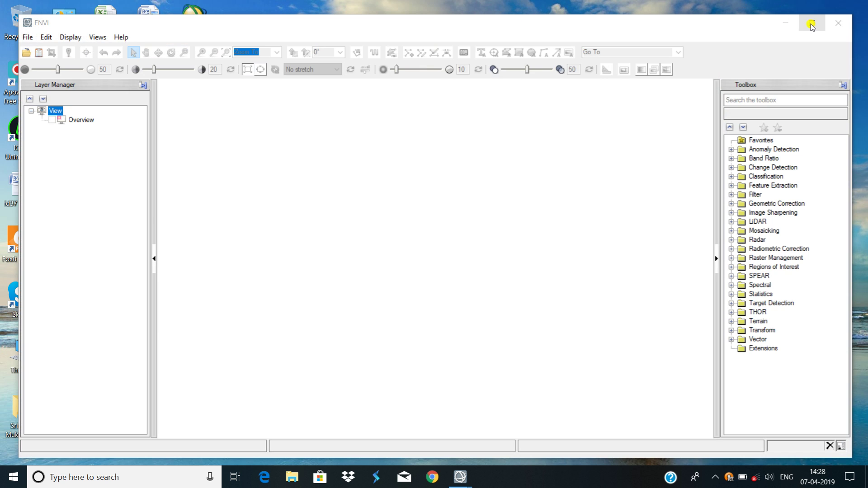
- Maximize the ENVI window to view its interface, and exit the application back to a refreshed desktop
{"action": "left_click", "coordinate": [812, 22]}
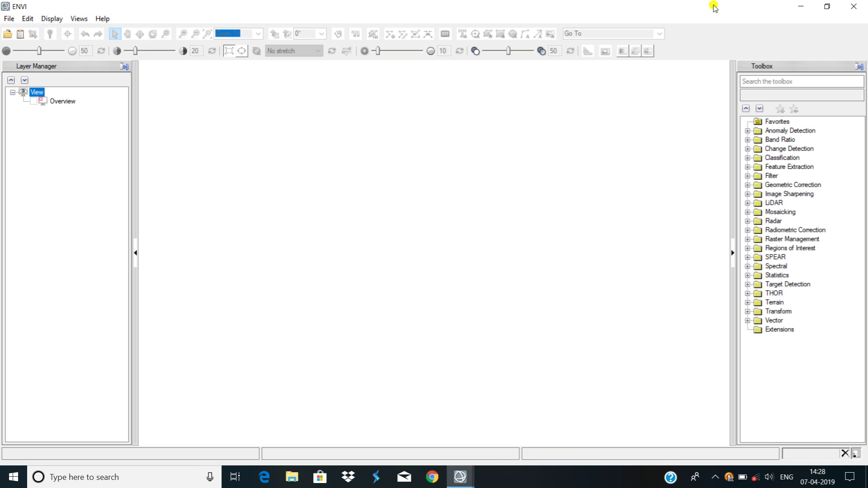
{"action": "left_click", "coordinate": [863, 5]}
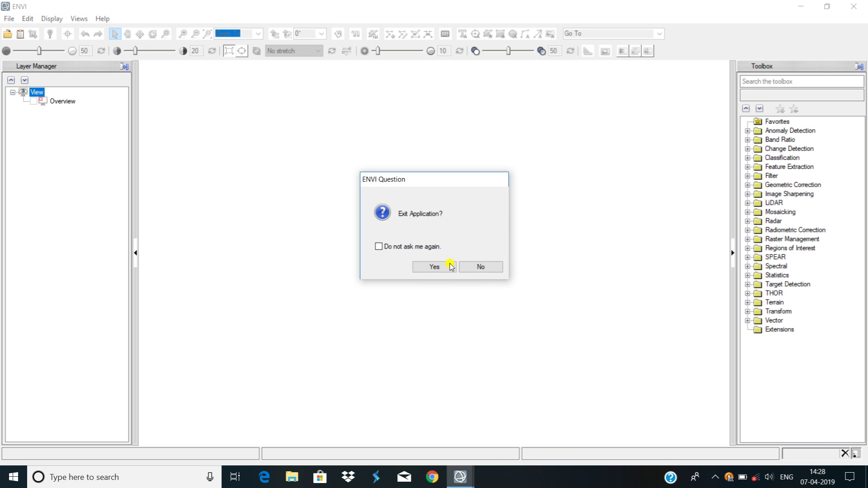
{"action": "left_click", "coordinate": [445, 271]}
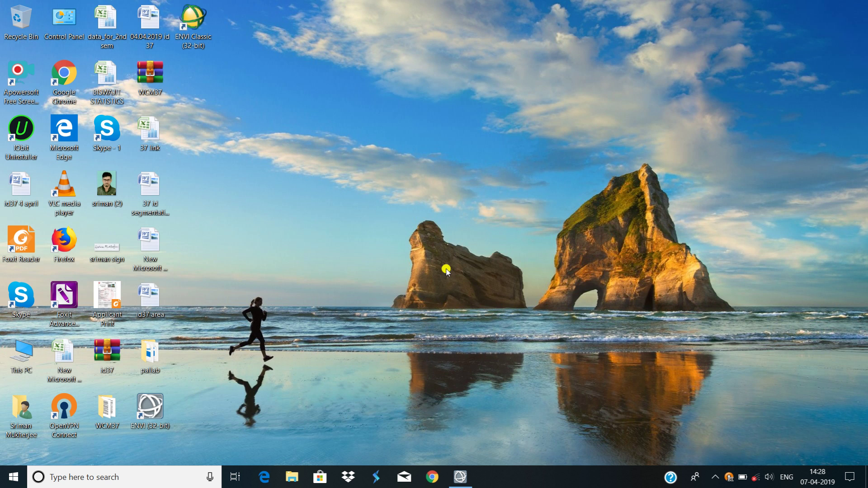
{"action": "right_click", "coordinate": [443, 154]}
{"action": "left_click", "coordinate": [474, 167]}
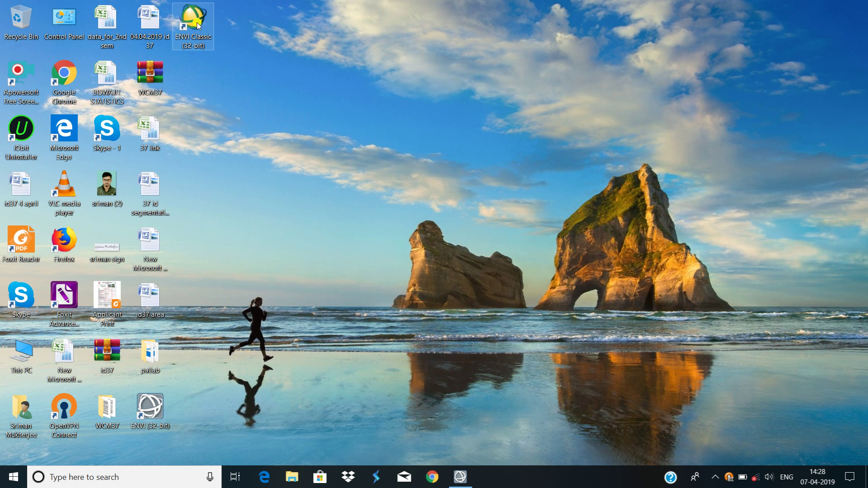
- Launch ENVI Classic (32-bit) from its desktop shortcut and open the image file selection dialog
{"action": "double_click", "coordinate": [201, 24]}
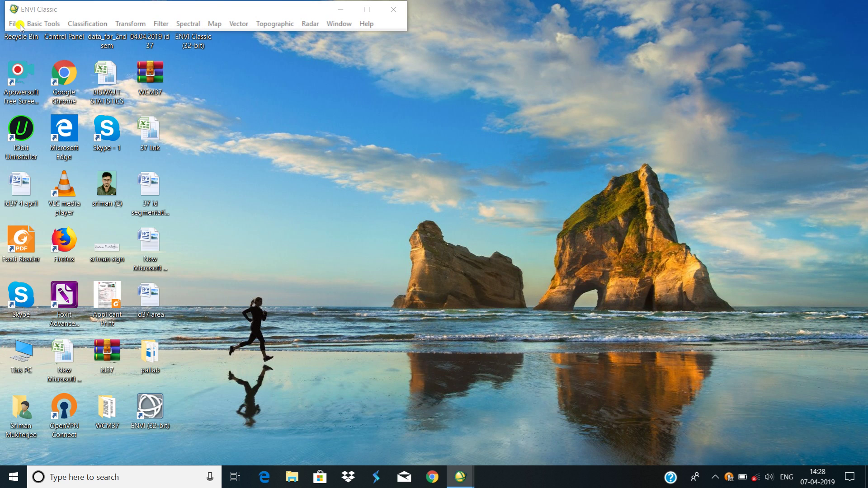
{"action": "left_click", "coordinate": [14, 24]}
{"action": "left_click", "coordinate": [30, 33]}
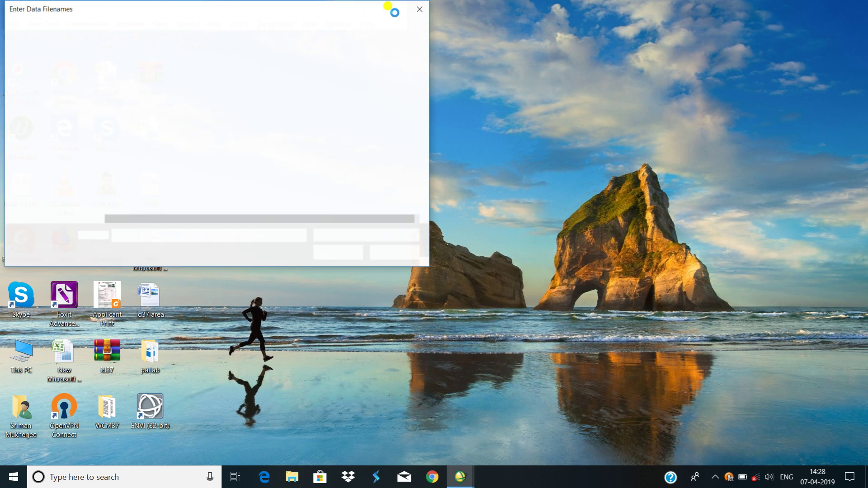
- Browse to This PC in the Enter Data Filenames dialog, close it without choosing a file and terminate the ENVI Classic session
{"action": "mouse_move", "coordinate": [277, 9]}
{"action": "left_mouse_down"}
{"action": "mouse_move", "coordinate": [249, 28]}
{"action": "mouse_move", "coordinate": [242, 93]}
{"action": "left_mouse_up"}
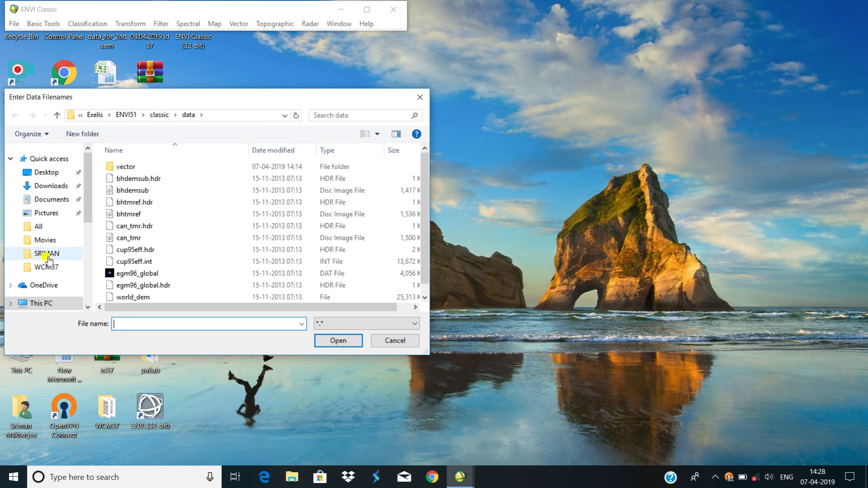
{"action": "left_click", "coordinate": [53, 304]}
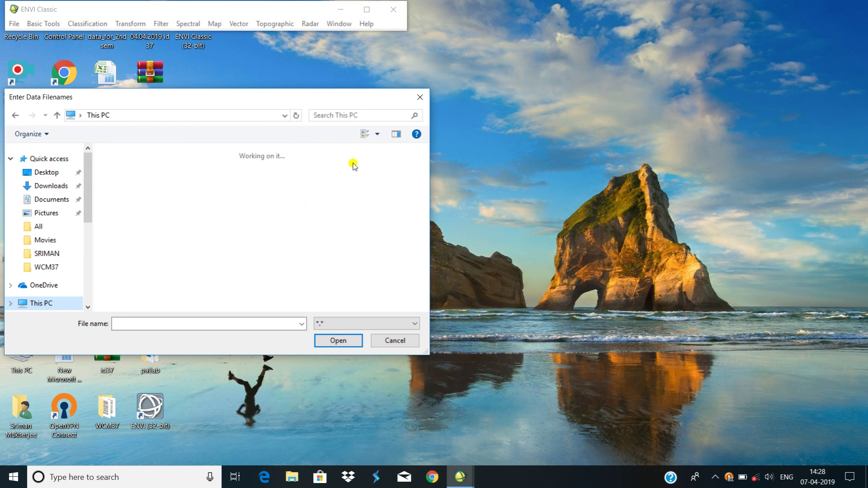
{"action": "left_click", "coordinate": [421, 98]}
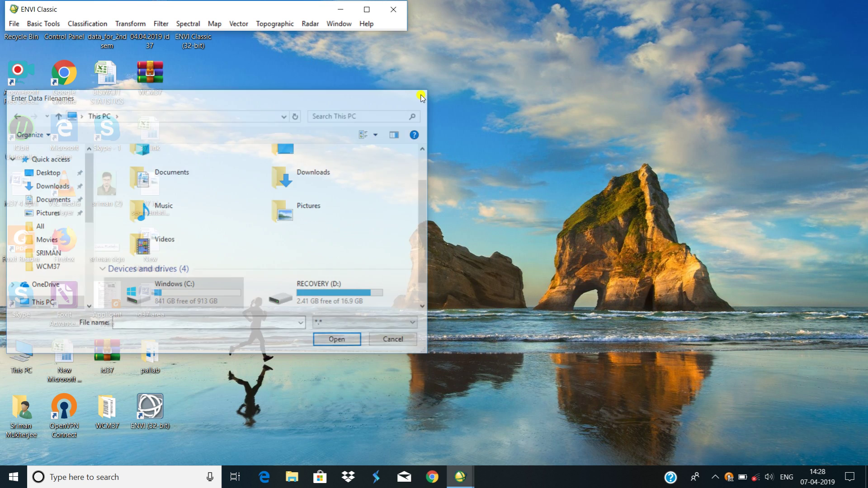
{"action": "left_click", "coordinate": [394, 9]}
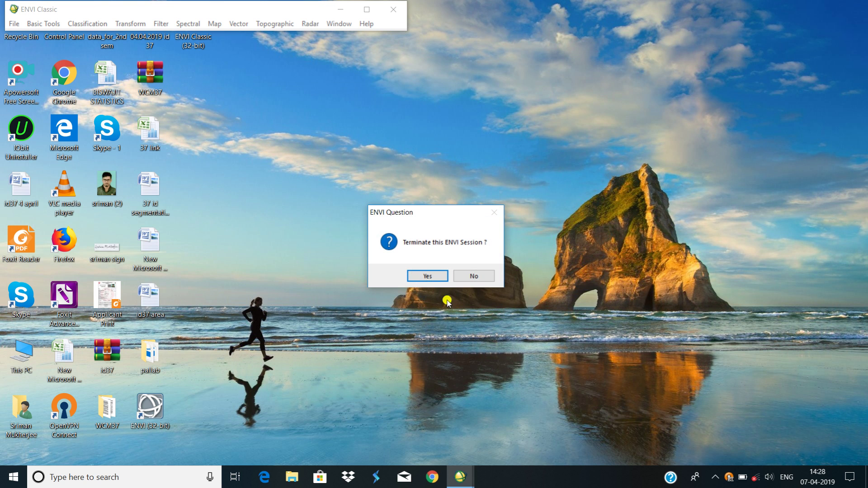
{"action": "left_click", "coordinate": [439, 275]}
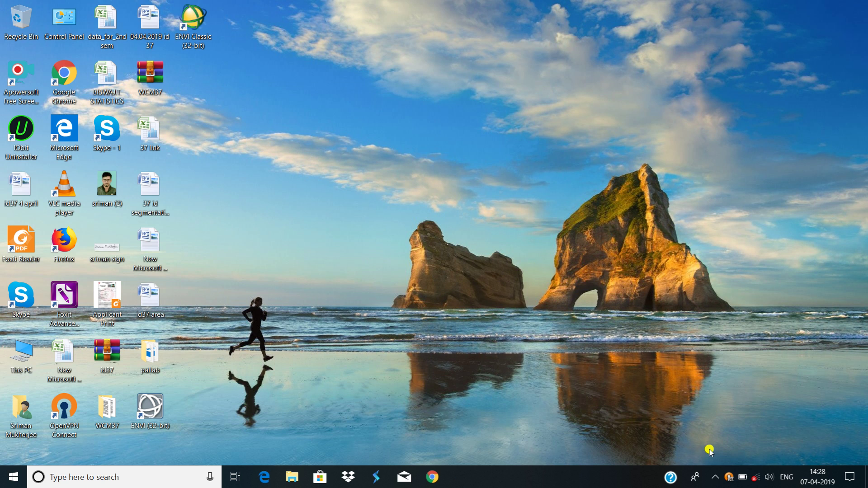
{"action": "left_click", "coordinate": [717, 475]}
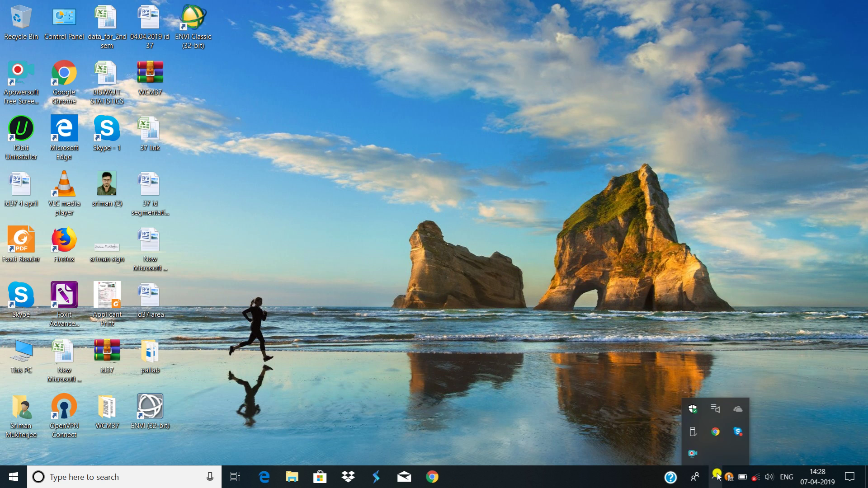
{"action": "right_click", "coordinate": [692, 454]}
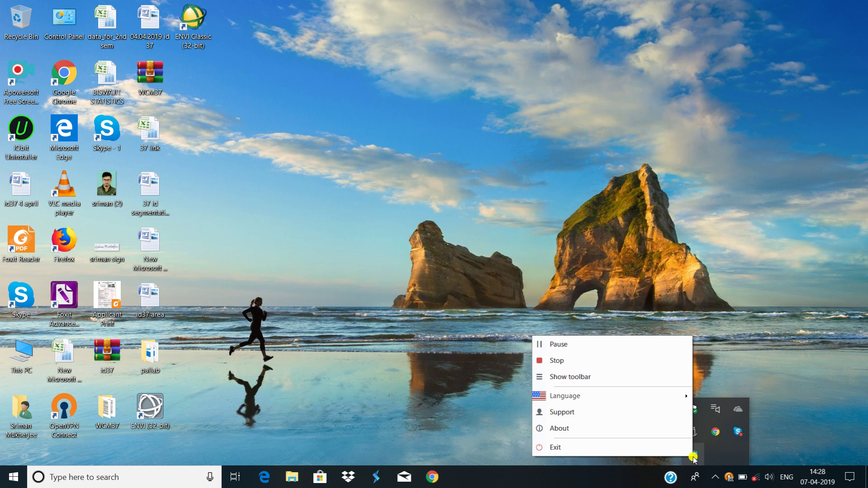